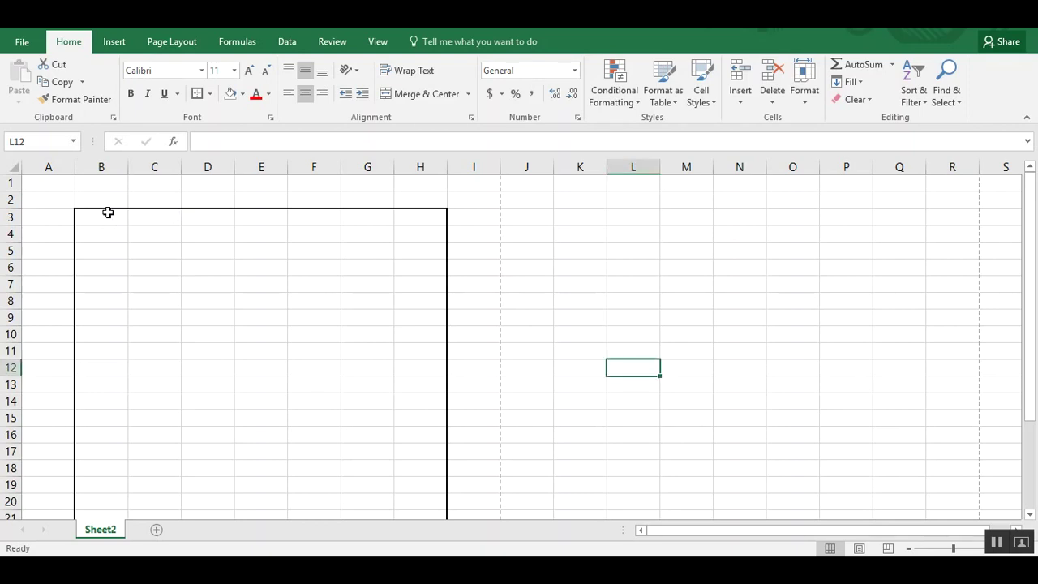
Step: Review the 7×20 grid area from B3 and the wedding word list below it
{"action": "mouse_move", "coordinate": [99, 216]}
{"action": "left_mouse_down"}
{"action": "mouse_move", "coordinate": [353, 273]}
{"action": "mouse_move", "coordinate": [413, 349]}
{"action": "mouse_move", "coordinate": [419, 520]}
{"action": "left_mouse_up"}
{"action": "left_click_drag", "start_coordinate": [1027, 355], "coordinate": [1023, 436]}
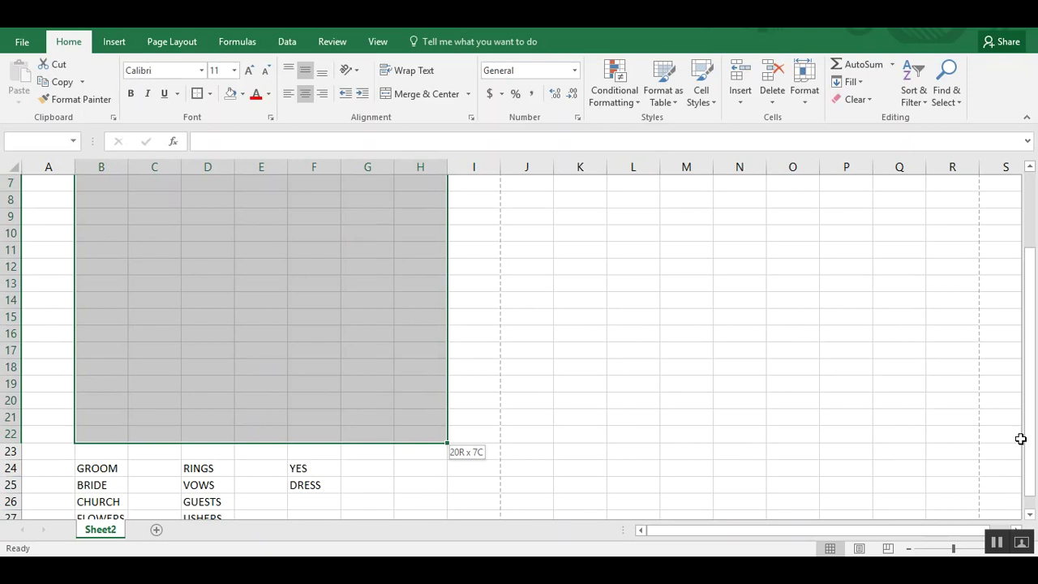
{"action": "left_click_drag", "start_coordinate": [1020, 439], "coordinate": [1020, 439]}
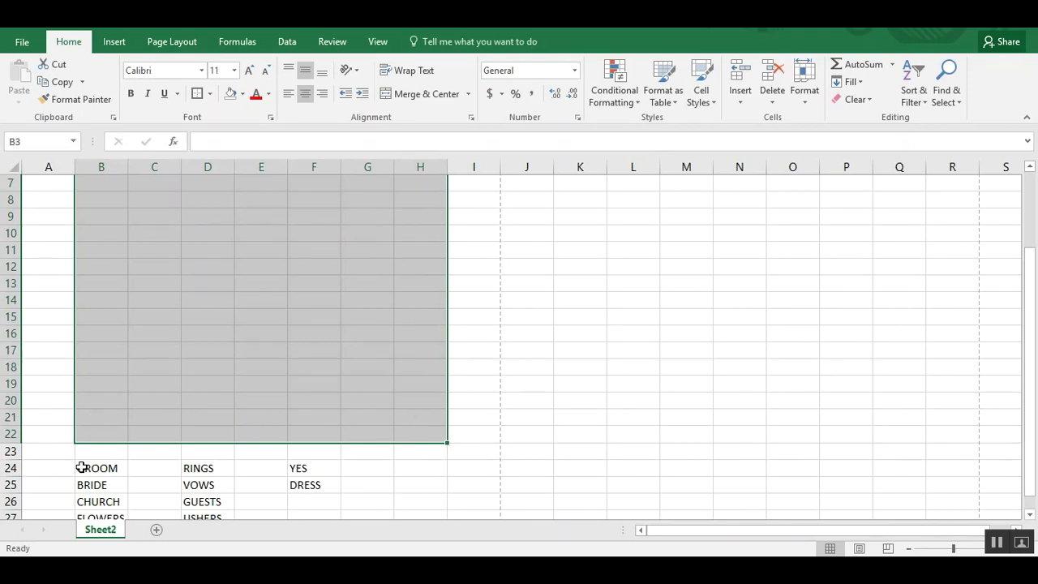
{"action": "left_click_drag", "start_coordinate": [1030, 423], "coordinate": [1030, 434]}
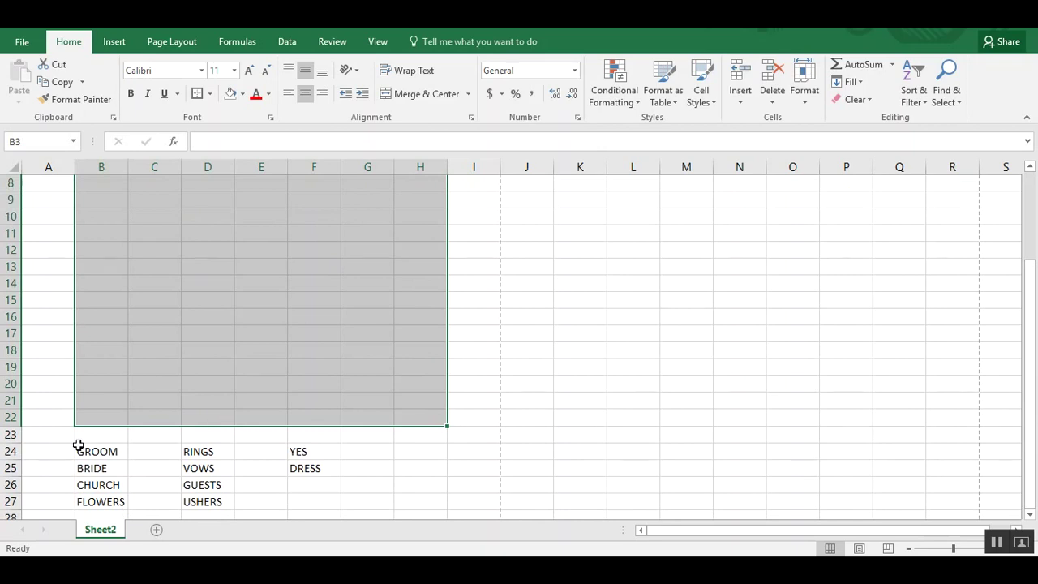
{"action": "mouse_move", "coordinate": [98, 454]}
{"action": "left_mouse_down"}
{"action": "mouse_move", "coordinate": [307, 482]}
{"action": "mouse_move", "coordinate": [307, 498]}
{"action": "left_mouse_up"}
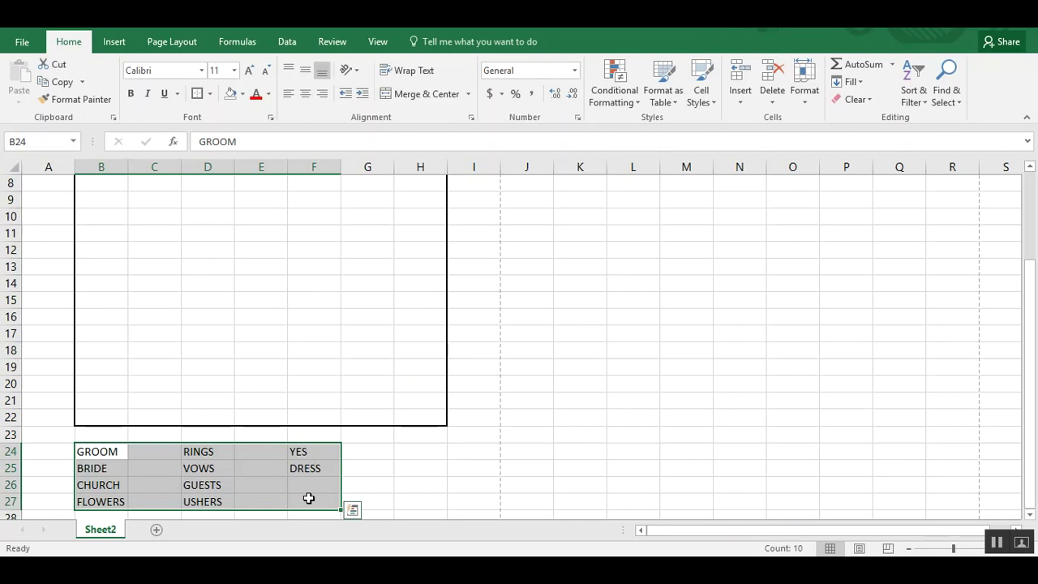
{"action": "left_click_drag", "start_coordinate": [1029, 453], "coordinate": [1030, 455]}
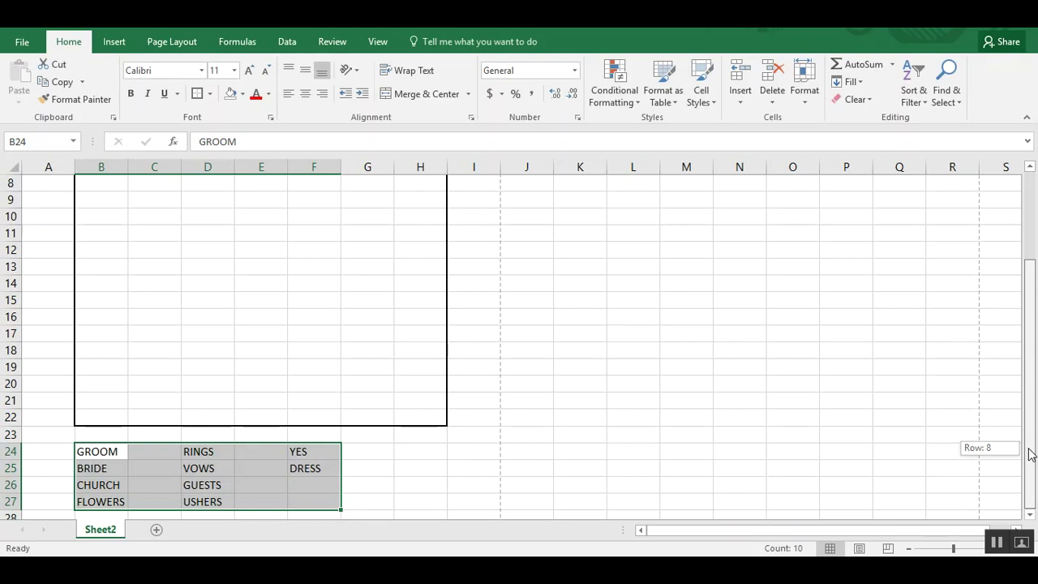
{"action": "left_click_drag", "start_coordinate": [1030, 454], "coordinate": [1030, 328]}
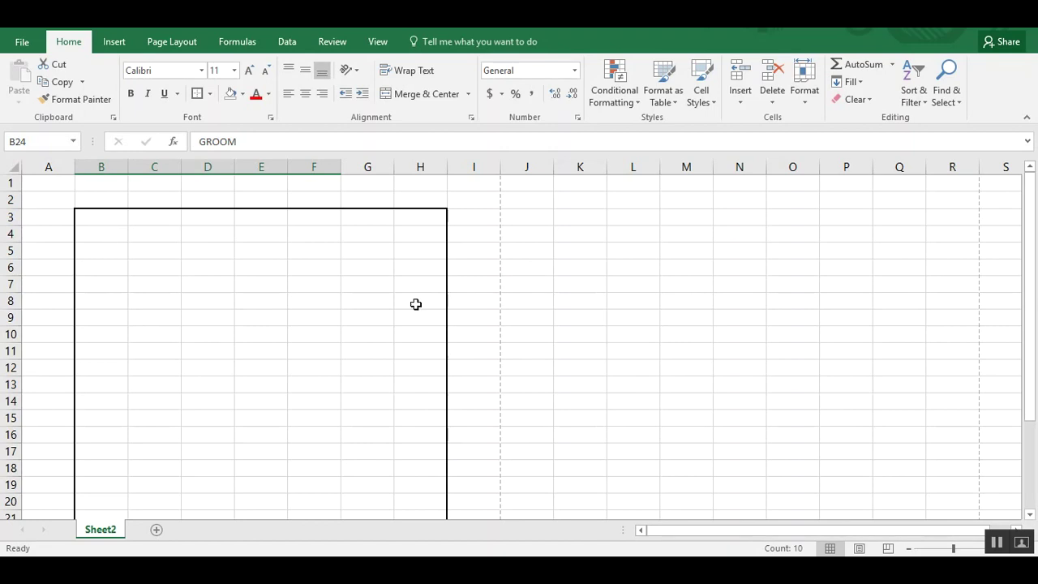
{"action": "left_click_drag", "start_coordinate": [100, 217], "coordinate": [425, 497]}
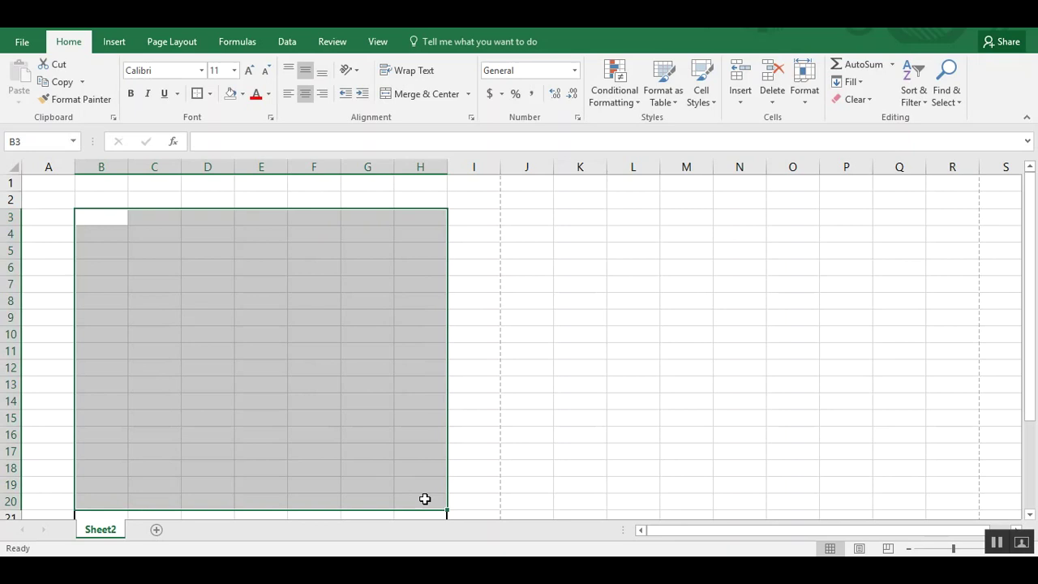
{"action": "left_click_drag", "start_coordinate": [1030, 406], "coordinate": [1032, 487]}
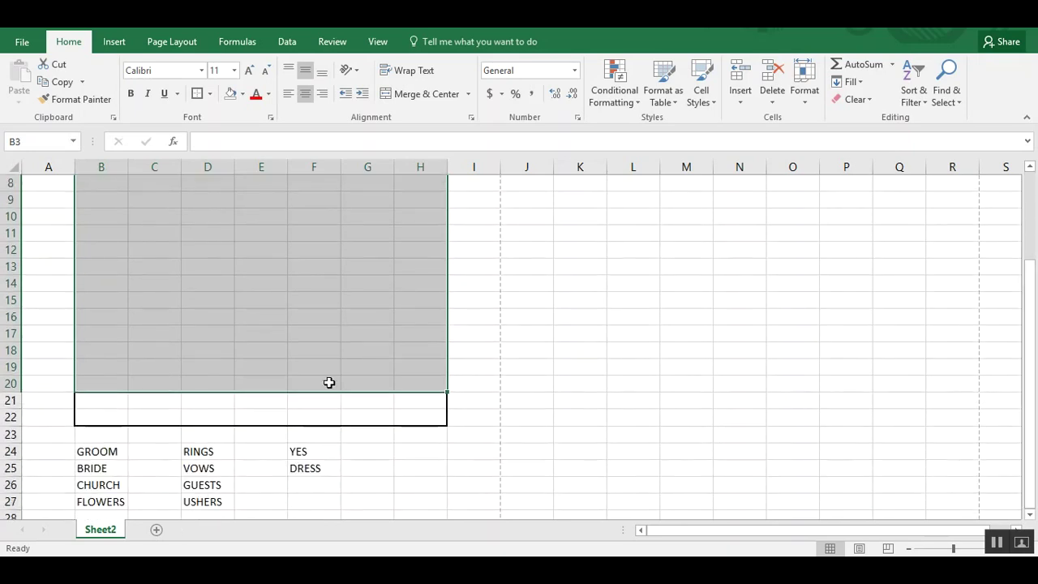
{"action": "left_click", "coordinate": [215, 449]}
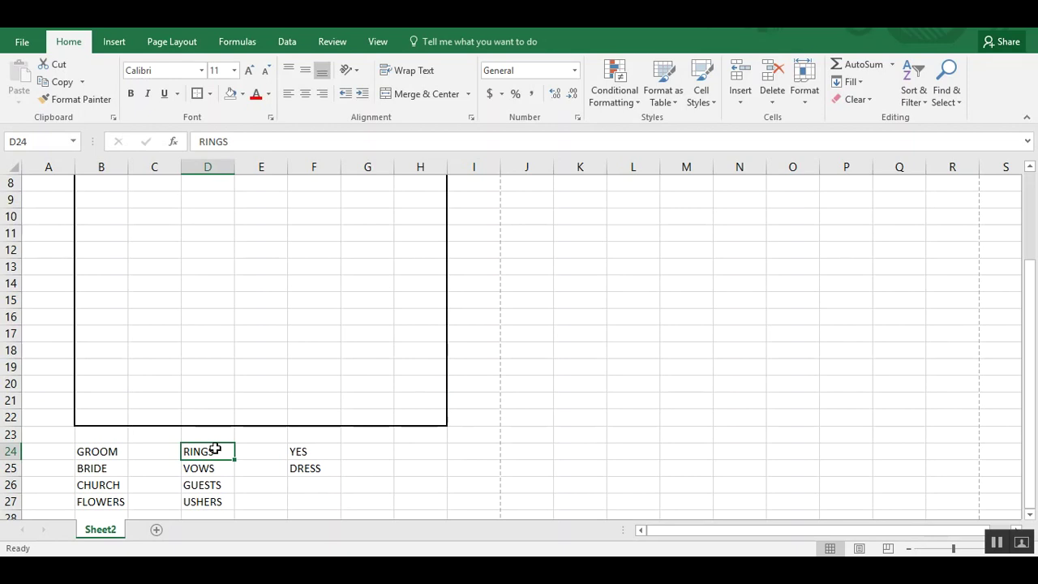
{"action": "left_click_drag", "start_coordinate": [1035, 450], "coordinate": [1034, 406]}
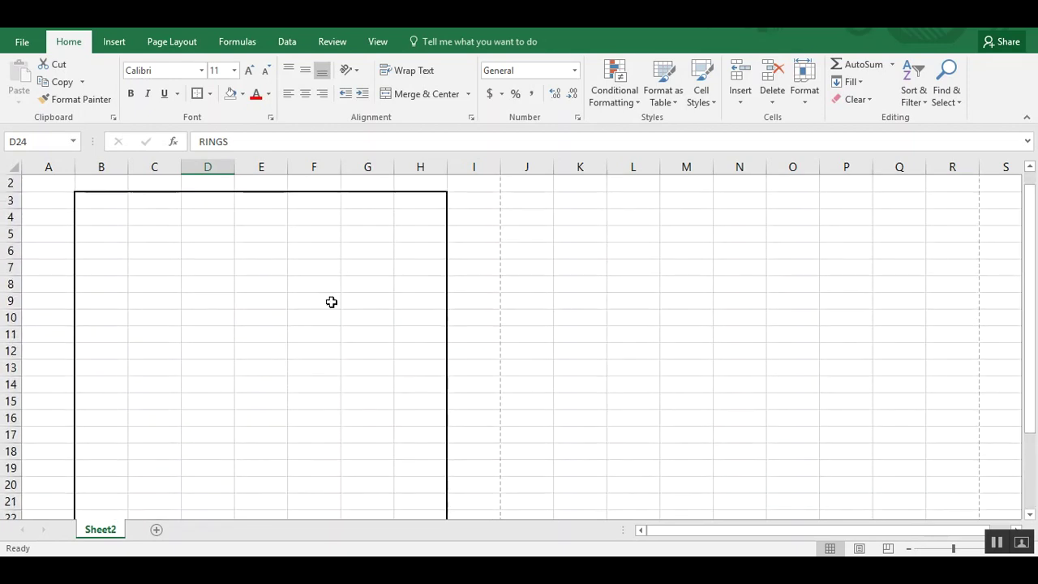
Step: Enter =CHAR(RANDBETWEEN(65,90)) in cell B3
{"action": "left_click", "coordinate": [106, 200]}
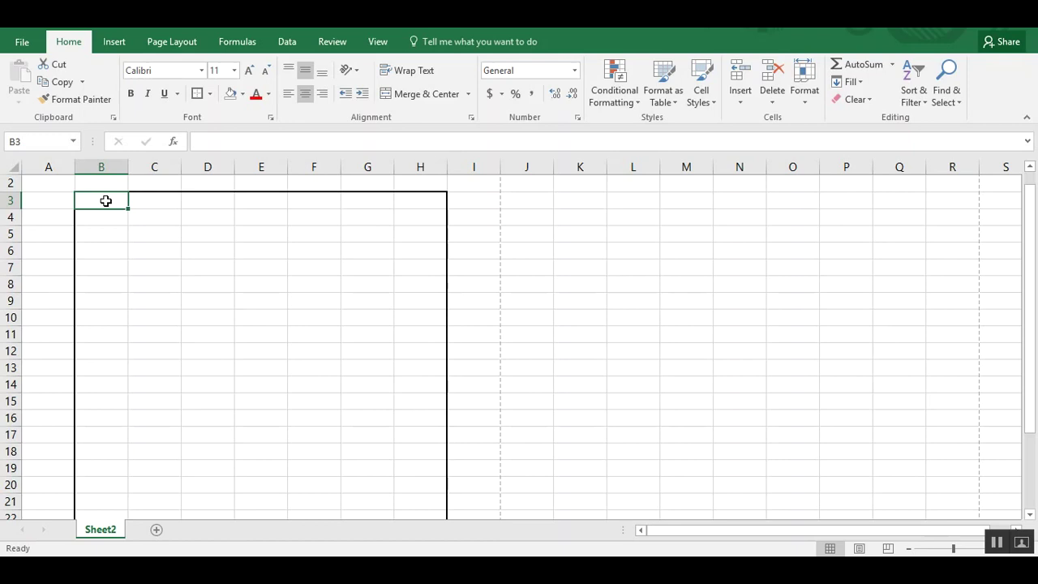
{"action": "type", "text": "="}
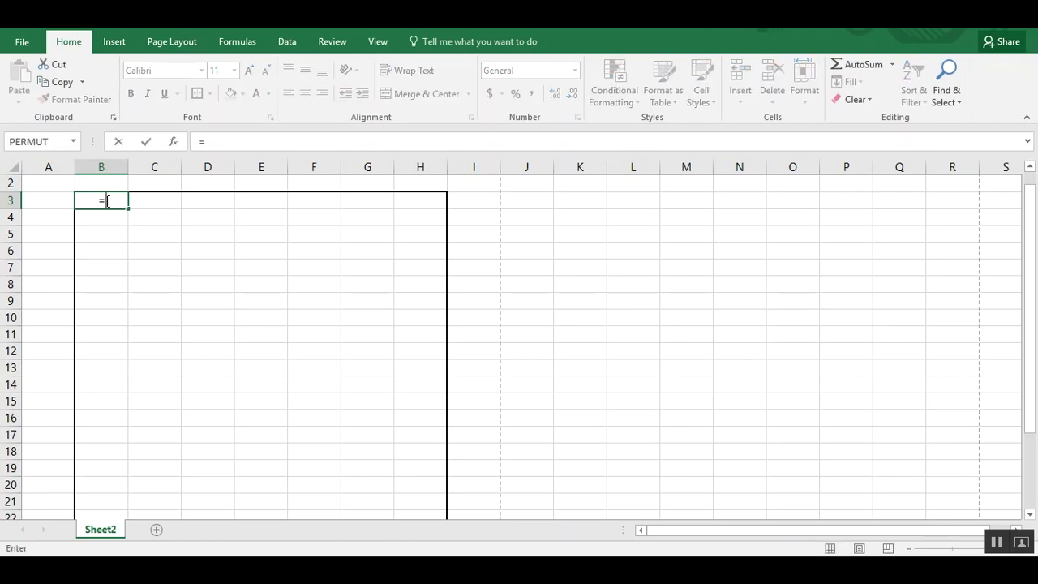
{"action": "type", "text": "CH"}
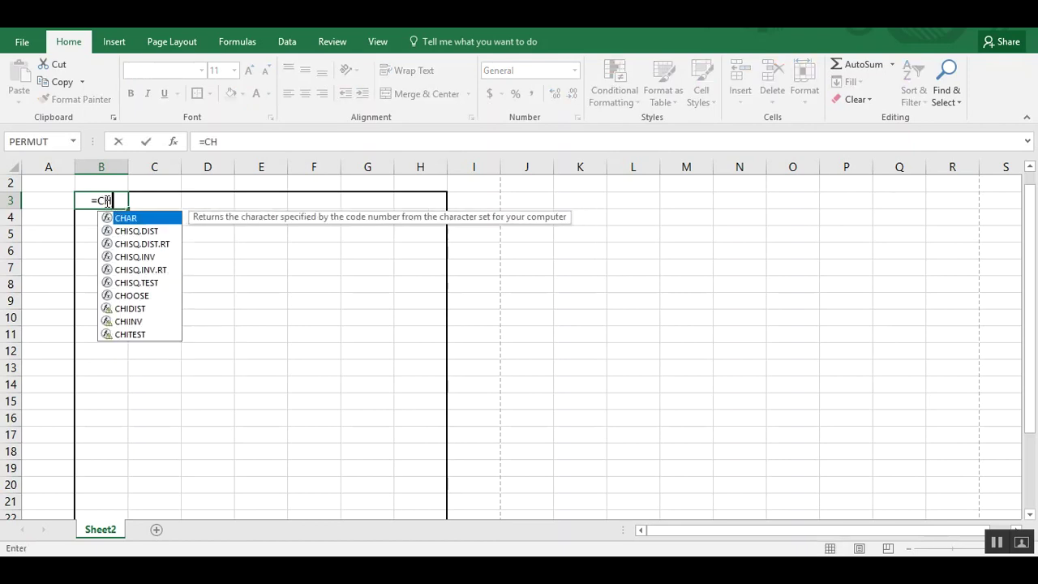
{"action": "type", "text": "AR(R"}
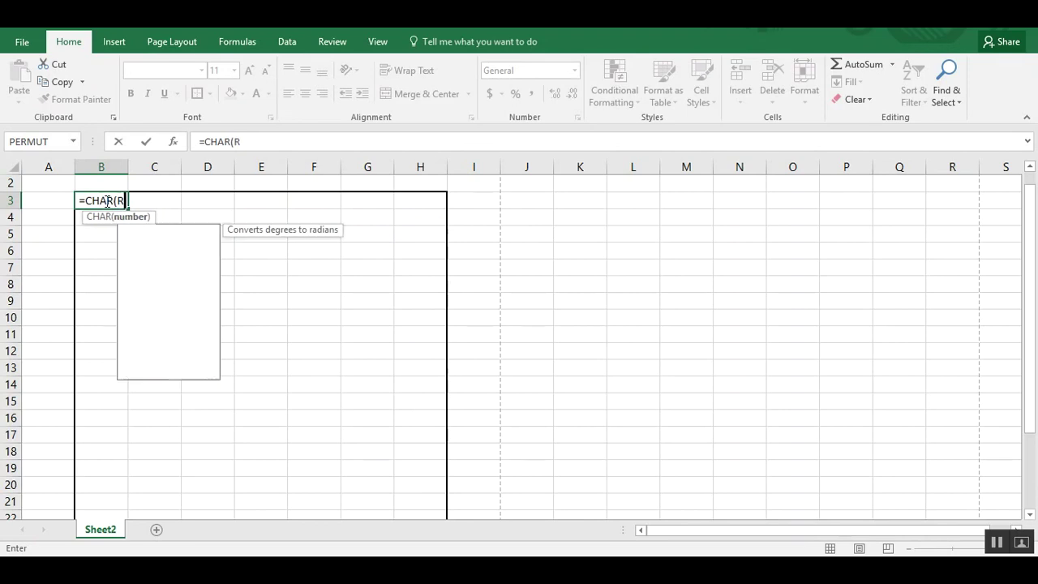
{"action": "type", "text": "AND"}
{"action": "key", "text": "Down"}
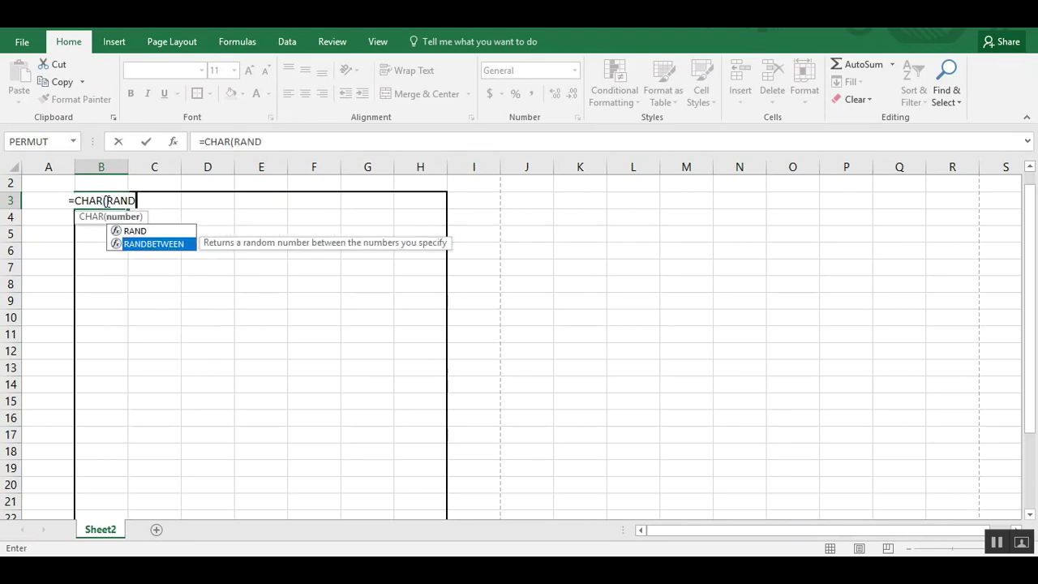
{"action": "key", "text": "Tab"}
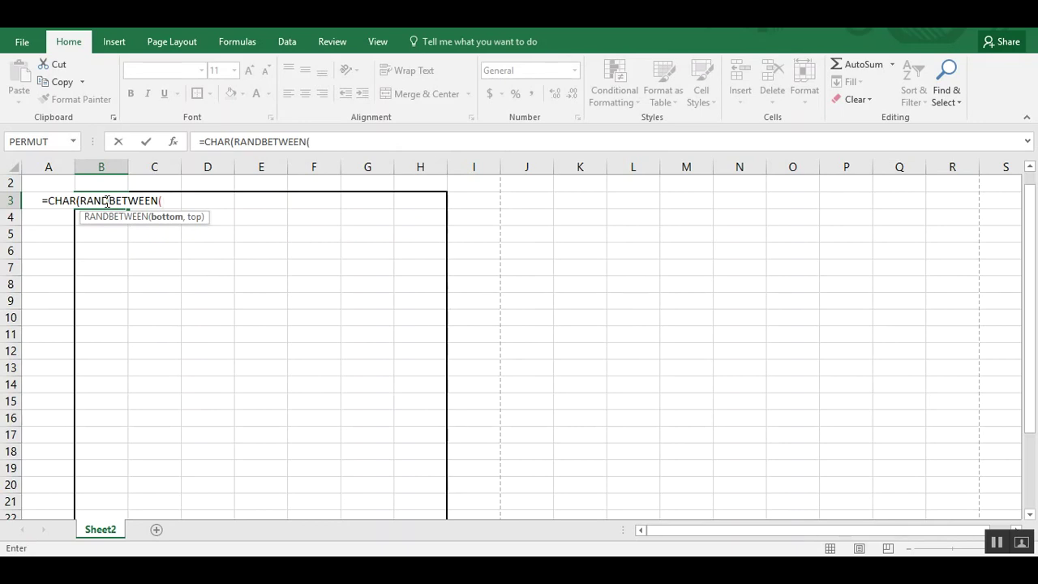
{"action": "type", "text": "65"}
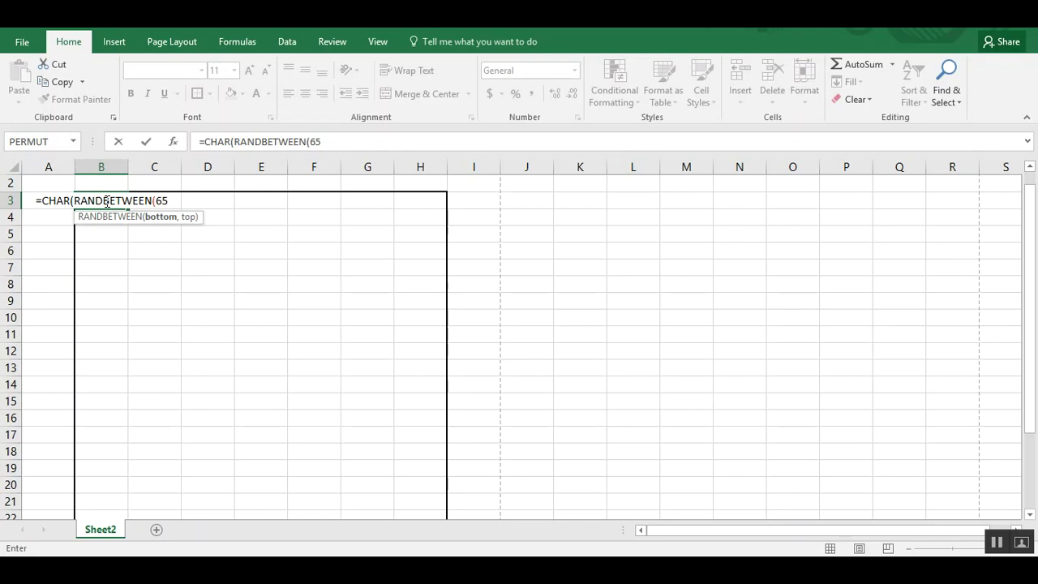
{"action": "type", "text": ",90)"}
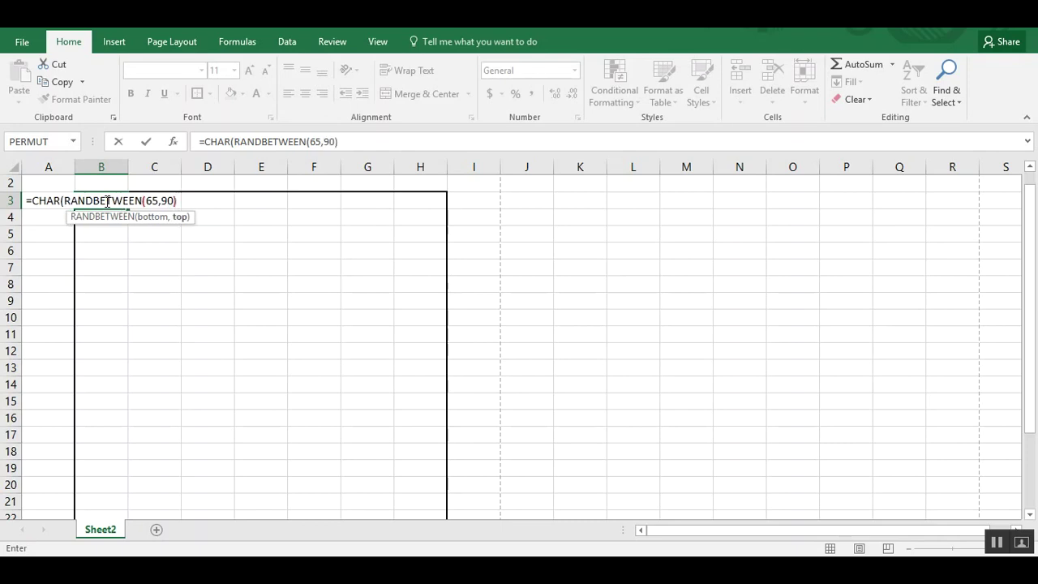
{"action": "type", "text": ")"}
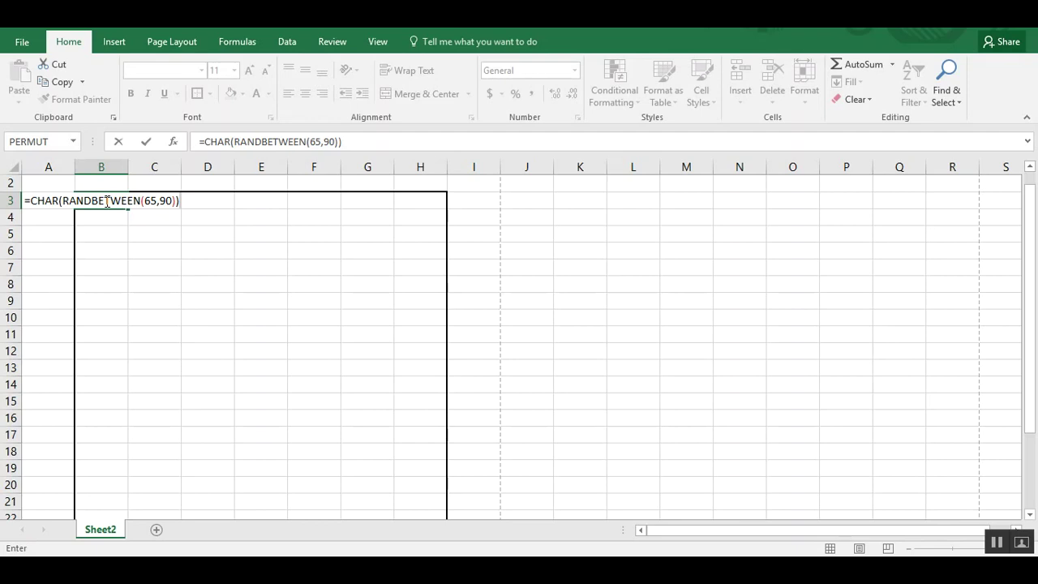
Step: Paste the B3 random-letter formula across B3:H22 and centre the letters
{"action": "key", "text": "Return"}
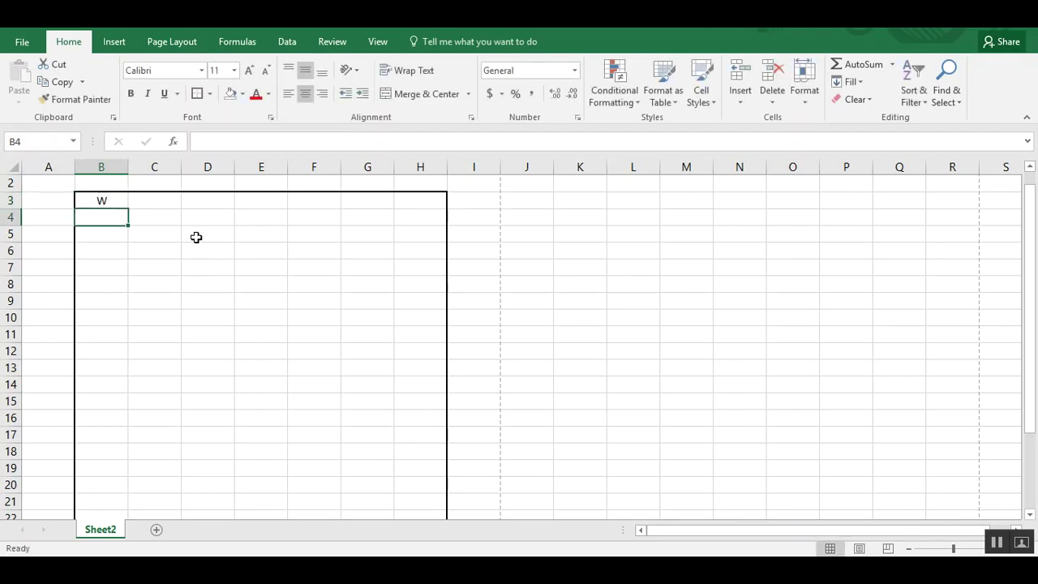
{"action": "key", "text": "Up"}
{"action": "key", "text": "ctrl+c"}
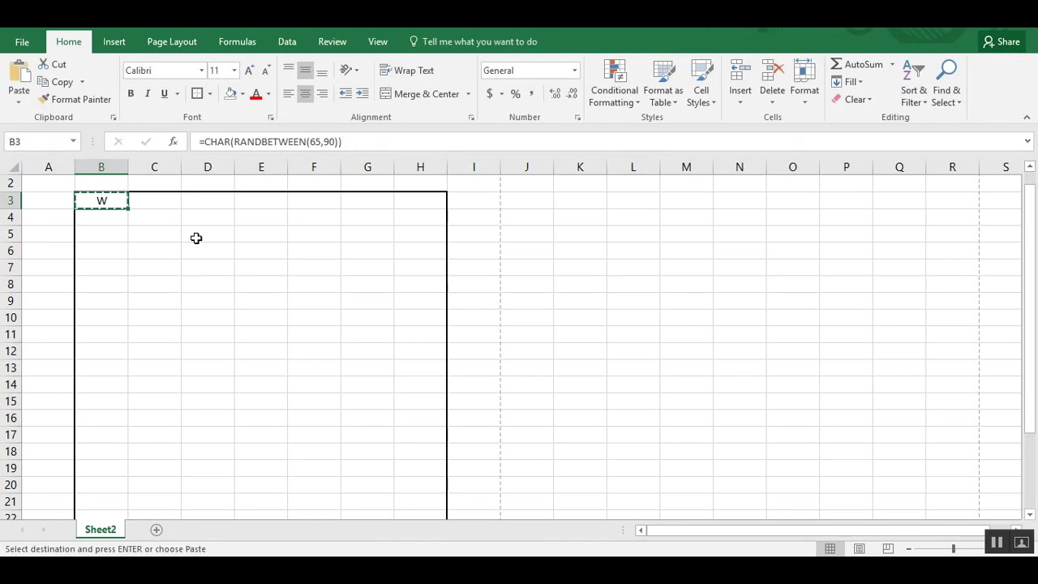
{"action": "key", "text": "shift+Right"}
{"action": "key", "text": "shift+Right"}
{"action": "key", "text": "shift+Right"}
{"action": "key", "text": "shift+Right"}
{"action": "key", "text": "shift+Right"}
{"action": "key", "text": "shift+Right"}
{"action": "key", "text": "shift+Down"}
{"action": "key", "text": "shift+Down"}
{"action": "key", "text": "shift+Down"}
{"action": "key", "text": "shift+Down"}
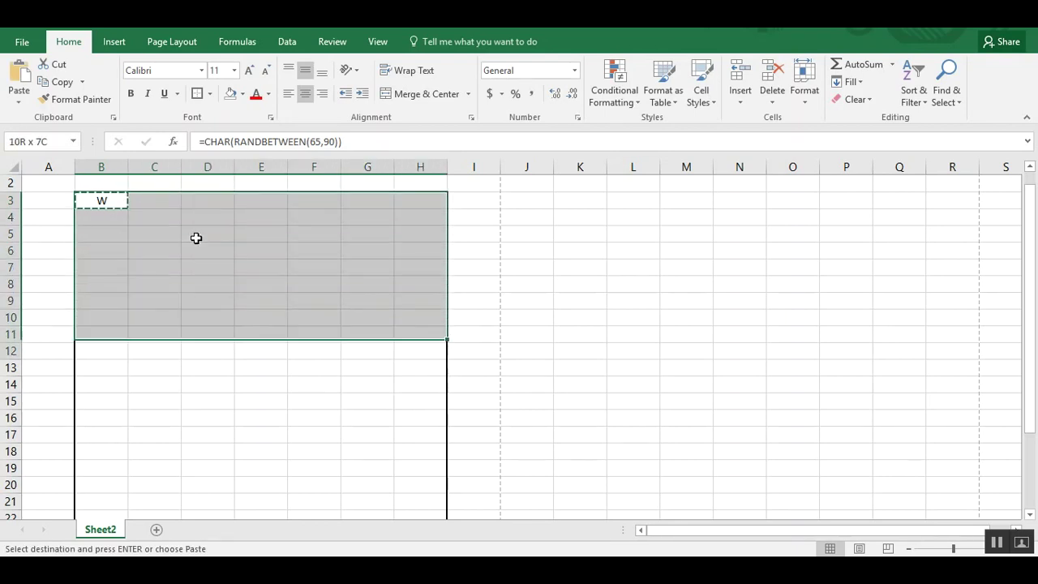
{"action": "key", "text": "shift+Down"}
{"action": "key", "text": "shift+Down"}
{"action": "key", "text": "shift+Down"}
{"action": "key", "text": "shift+Down"}
{"action": "key", "text": "shift+Down"}
{"action": "key", "text": "shift+Down"}
{"action": "key", "text": "shift+Down"}
{"action": "key", "text": "shift+Down"}
{"action": "key", "text": "shift+Up"}
{"action": "key", "text": "shift+Up"}
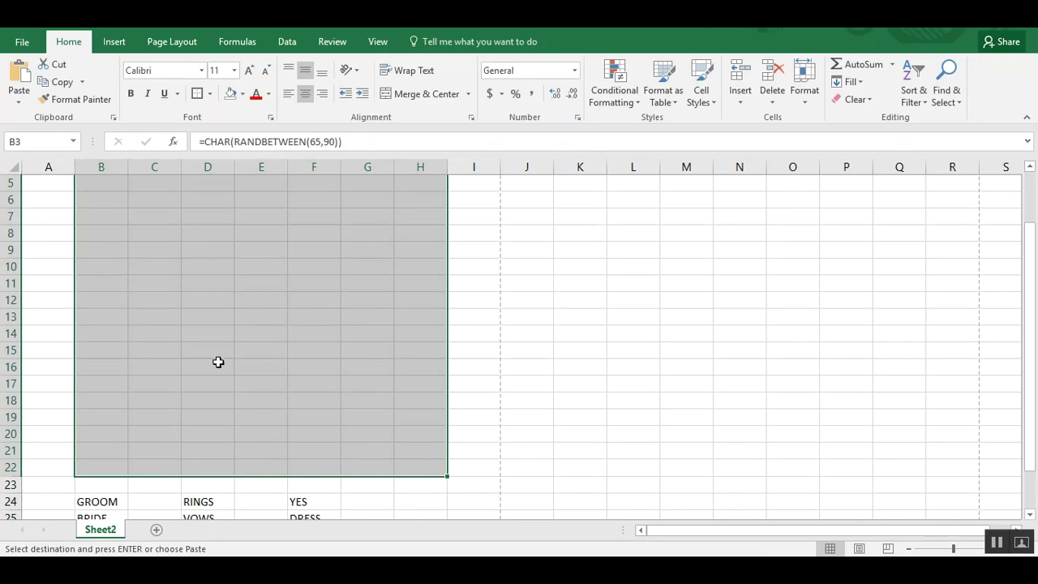
{"action": "right_click", "coordinate": [260, 362]}
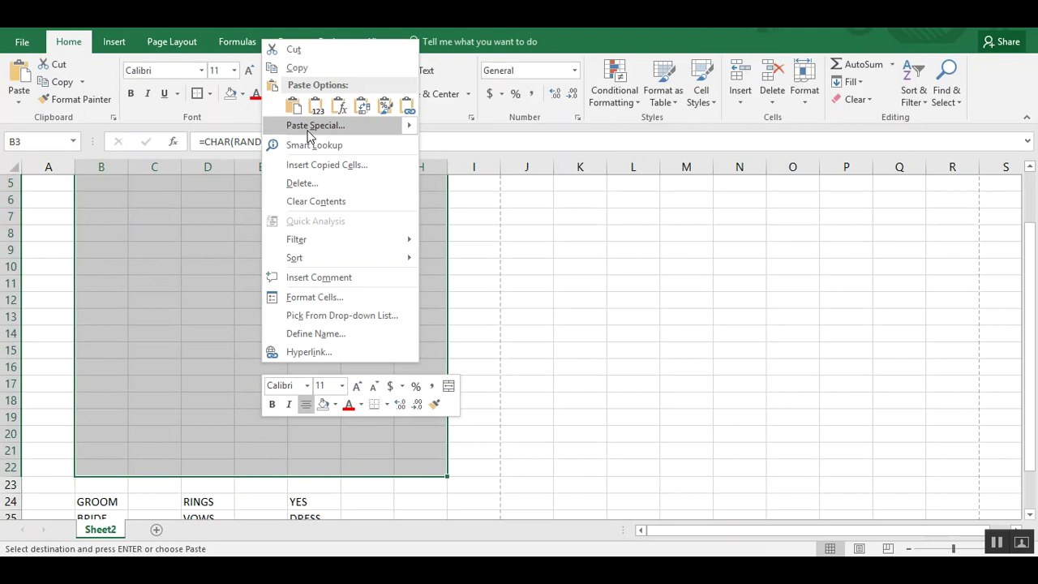
{"action": "mouse_move", "coordinate": [315, 125]}
{"action": "left_click", "coordinate": [338, 112]}
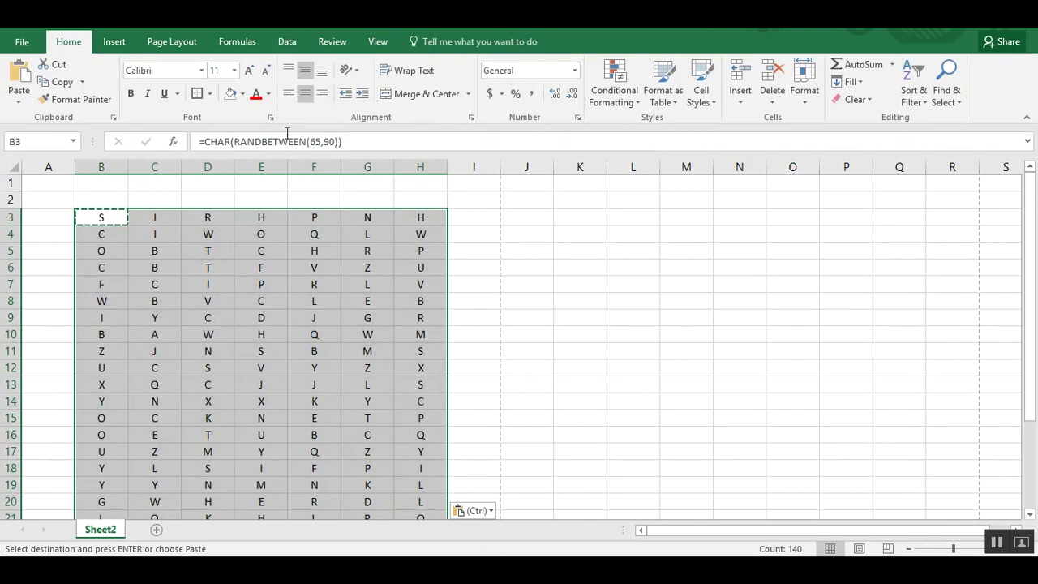
{"action": "left_click", "coordinate": [305, 92]}
{"action": "key", "text": "Escape"}
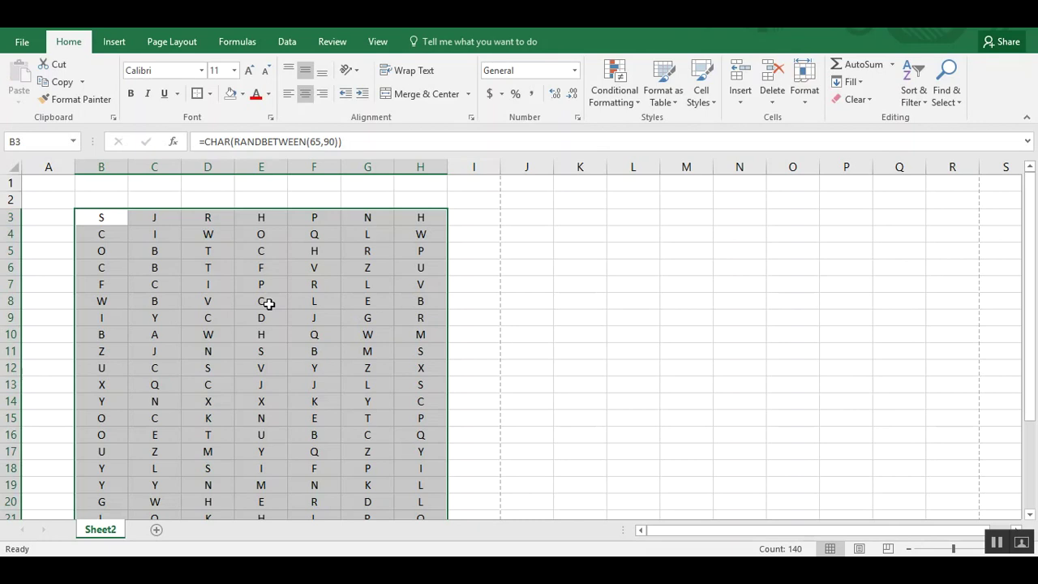
Step: Copy the B3:H22 grid and paste it back as values to freeze the letters
{"action": "right_click", "coordinate": [268, 303]}
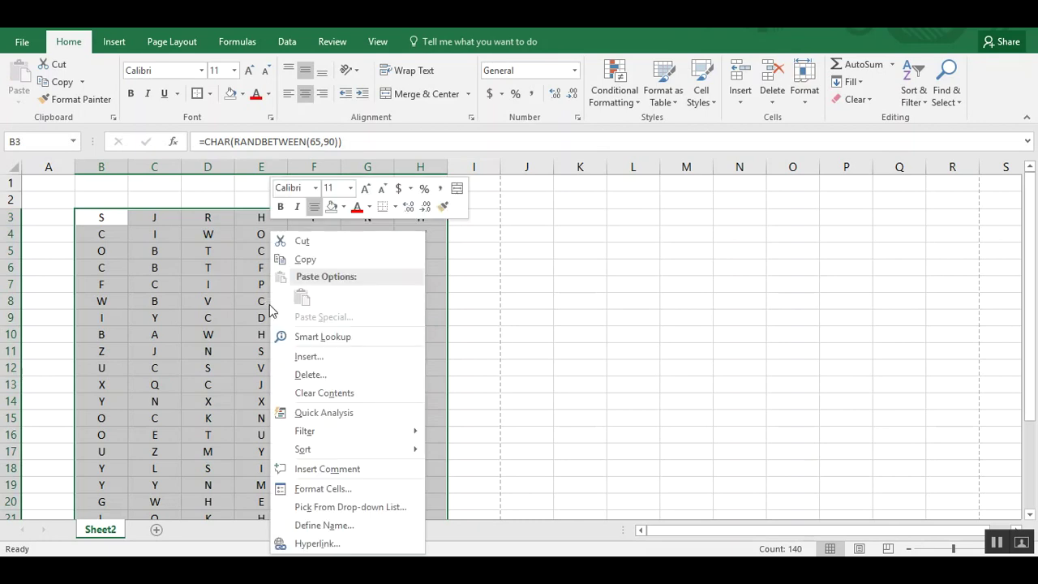
{"action": "left_click", "coordinate": [302, 260]}
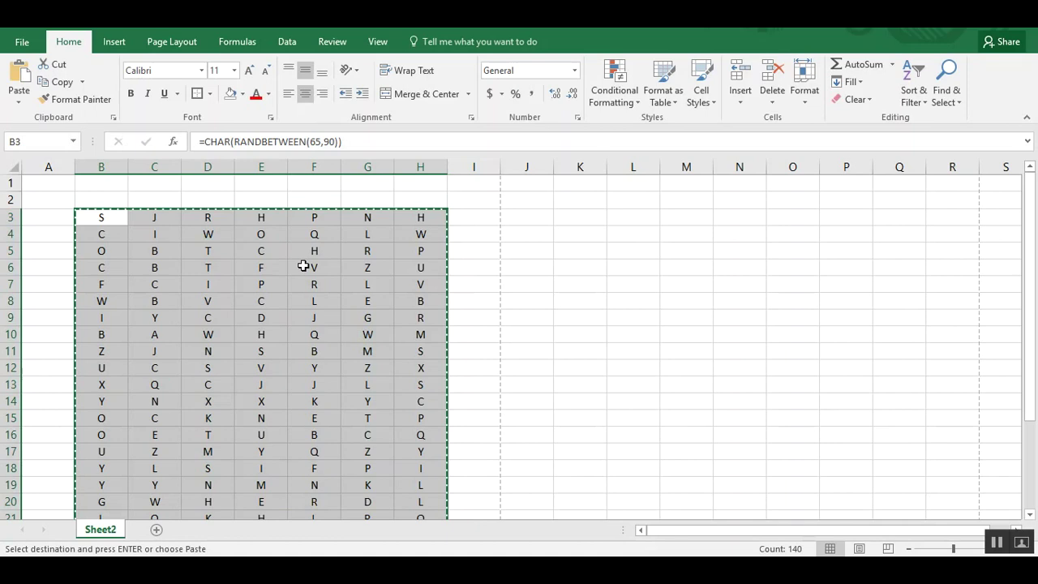
{"action": "right_click", "coordinate": [303, 266]}
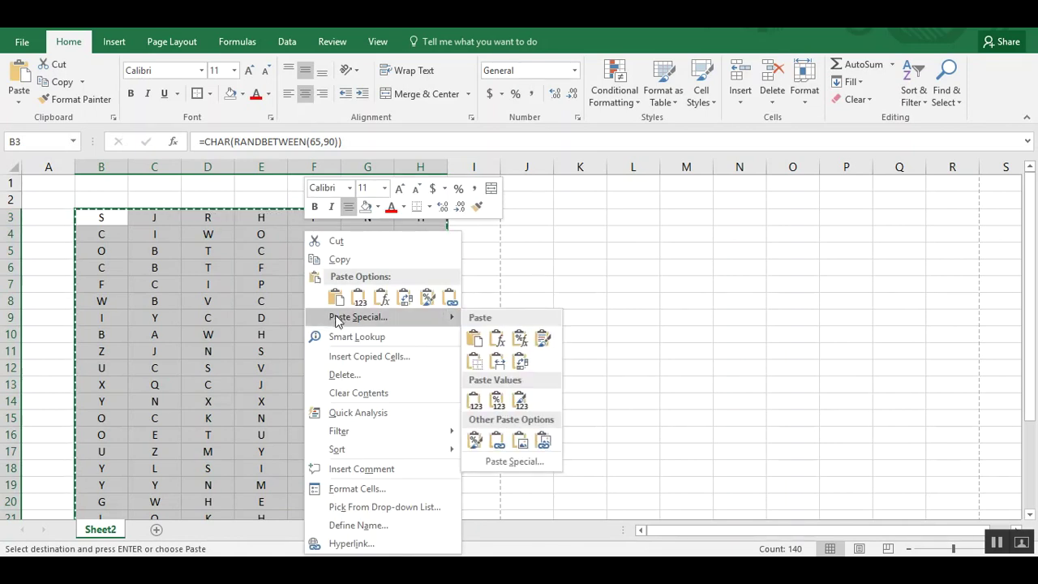
{"action": "mouse_move", "coordinate": [323, 316]}
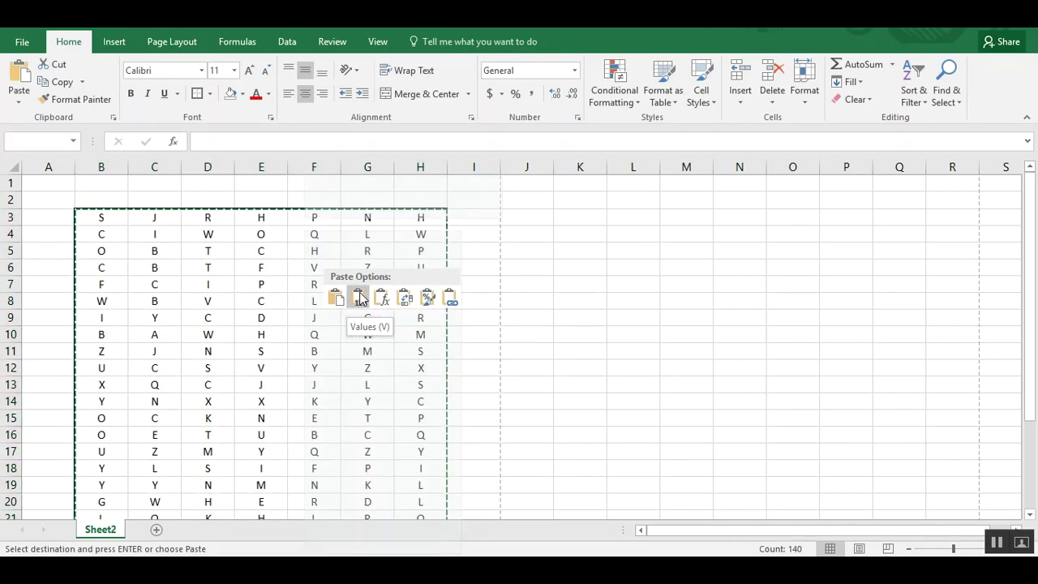
{"action": "left_click", "coordinate": [358, 298]}
{"action": "key", "text": "Escape"}
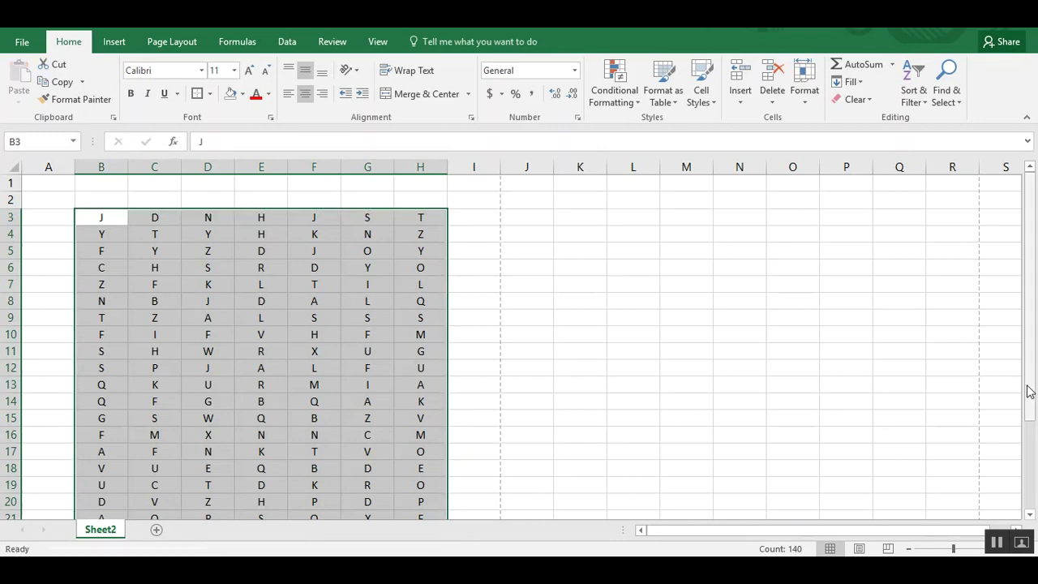
{"action": "left_click_drag", "start_coordinate": [1030, 395], "coordinate": [1029, 416]}
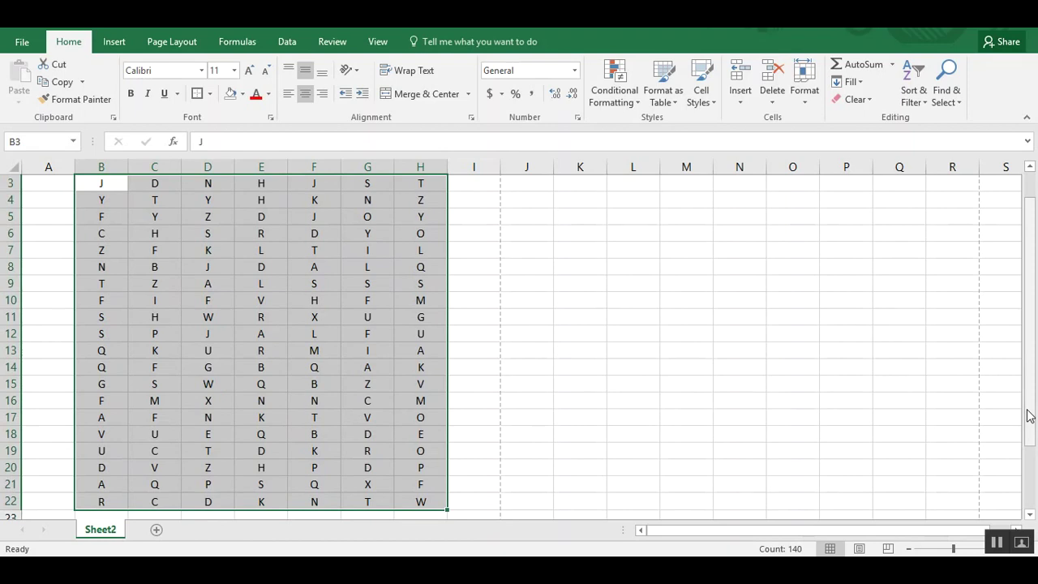
Step: Copy the wedding word list from B24:F27 to K3
{"action": "left_click", "coordinate": [378, 366]}
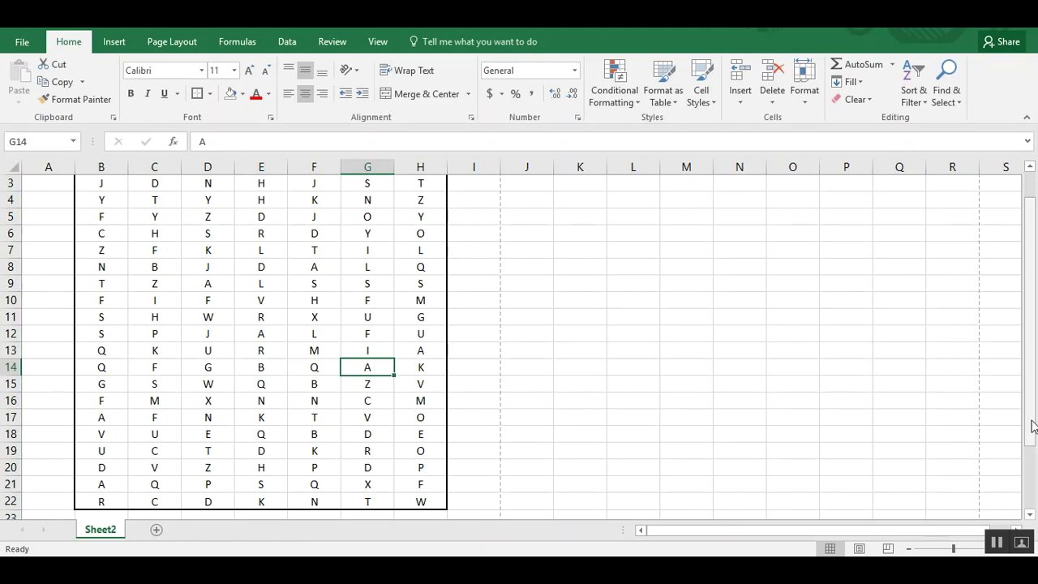
{"action": "left_click_drag", "start_coordinate": [1032, 426], "coordinate": [1028, 480]}
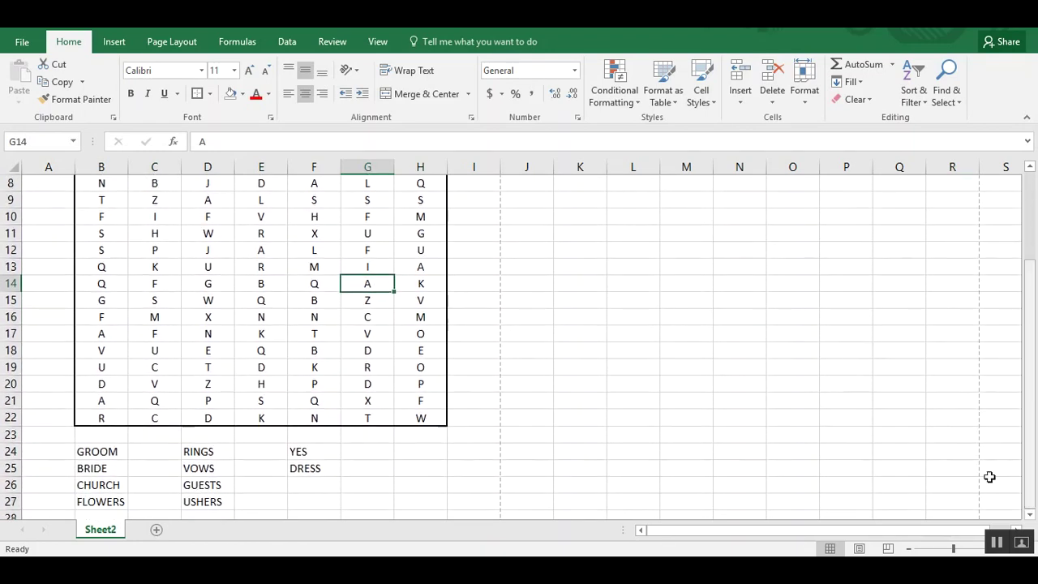
{"action": "left_click_drag", "start_coordinate": [98, 452], "coordinate": [317, 504]}
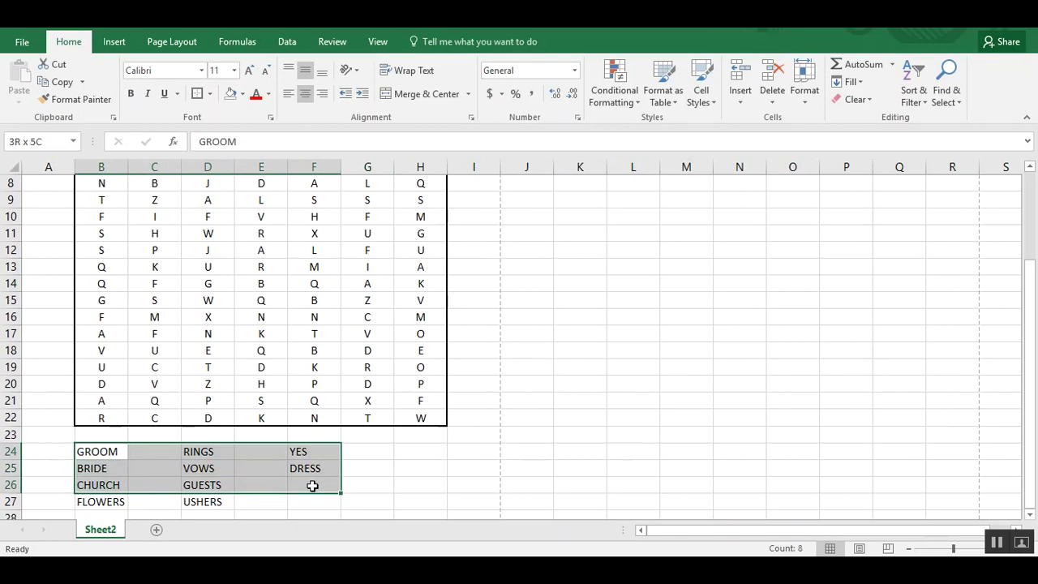
{"action": "key", "text": "ctrl+c"}
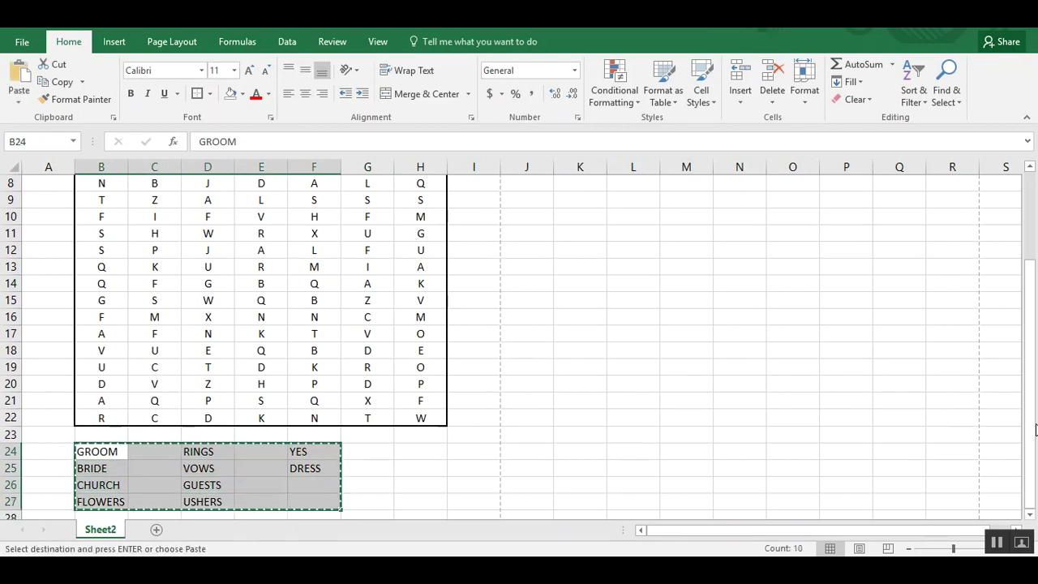
{"action": "left_click_drag", "start_coordinate": [1031, 503], "coordinate": [1030, 414]}
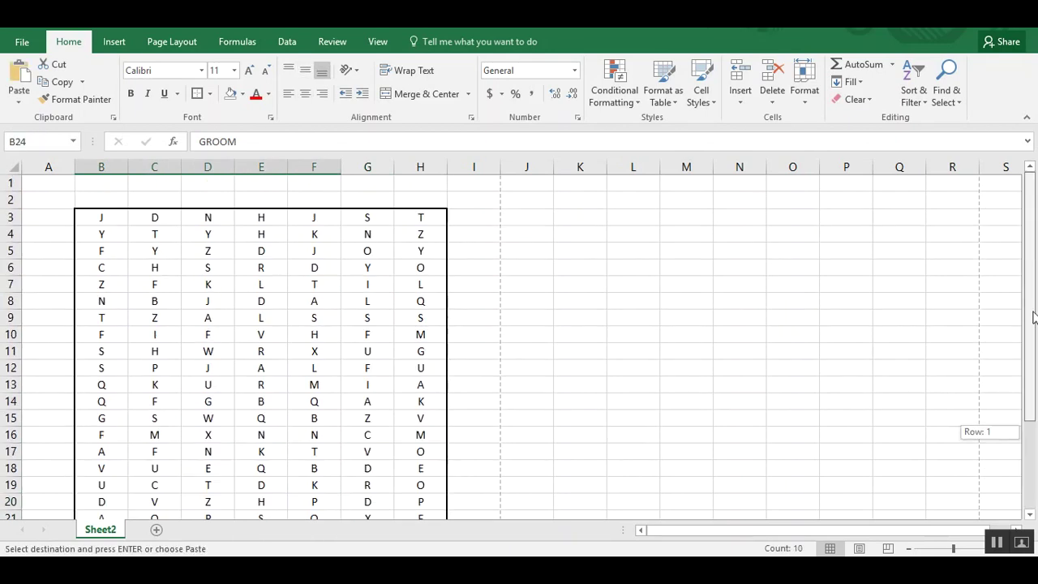
{"action": "left_click", "coordinate": [572, 218]}
{"action": "key", "text": "ctrl+v"}
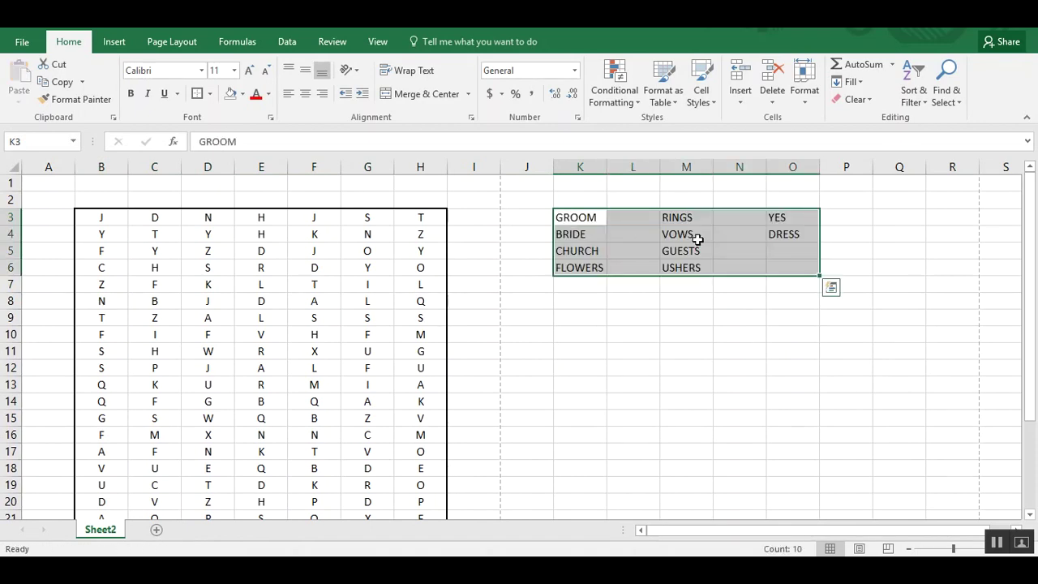
Step: Move the RINGS–USHERS and YES–DRESS blocks below FLOWERS so column K runs GROOM to DRESS
{"action": "mouse_move", "coordinate": [684, 215]}
{"action": "left_mouse_down"}
{"action": "mouse_move", "coordinate": [685, 266]}
{"action": "mouse_move", "coordinate": [573, 339]}
{"action": "left_mouse_up"}
{"action": "left_click_drag", "start_coordinate": [777, 217], "coordinate": [779, 236]}
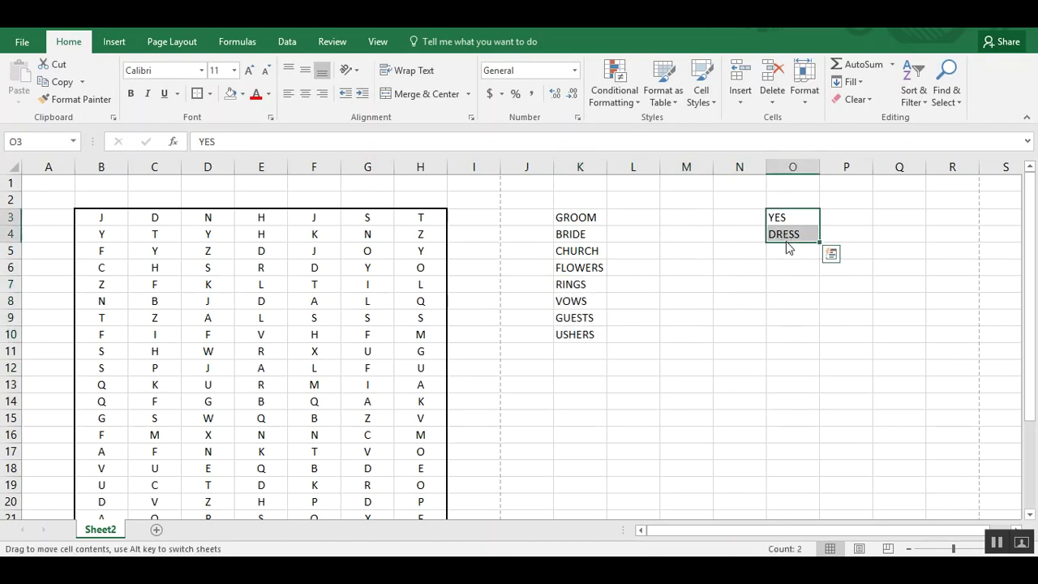
{"action": "left_click_drag", "start_coordinate": [787, 248], "coordinate": [580, 367]}
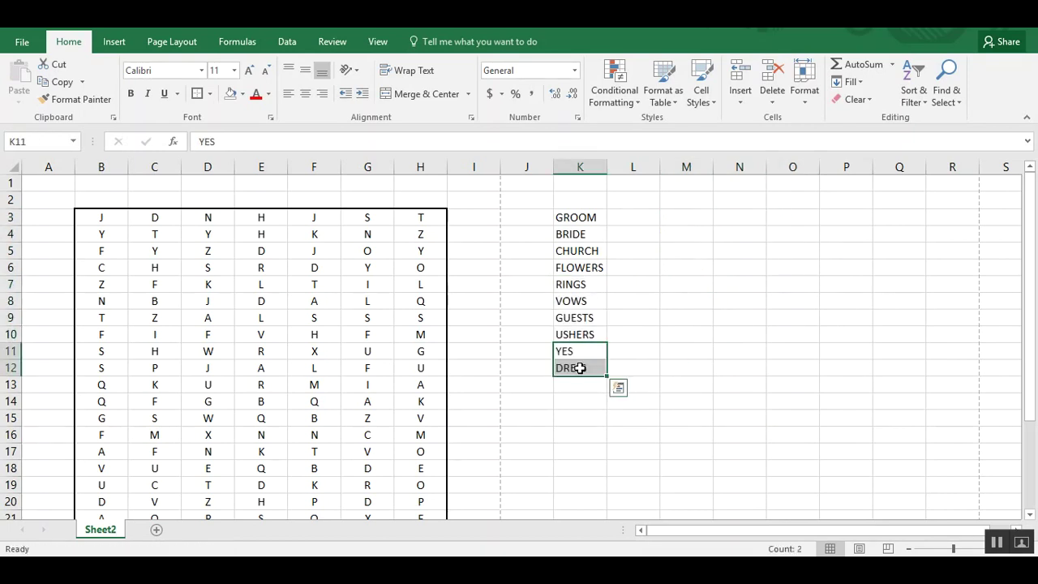
{"action": "left_click", "coordinate": [636, 217]}
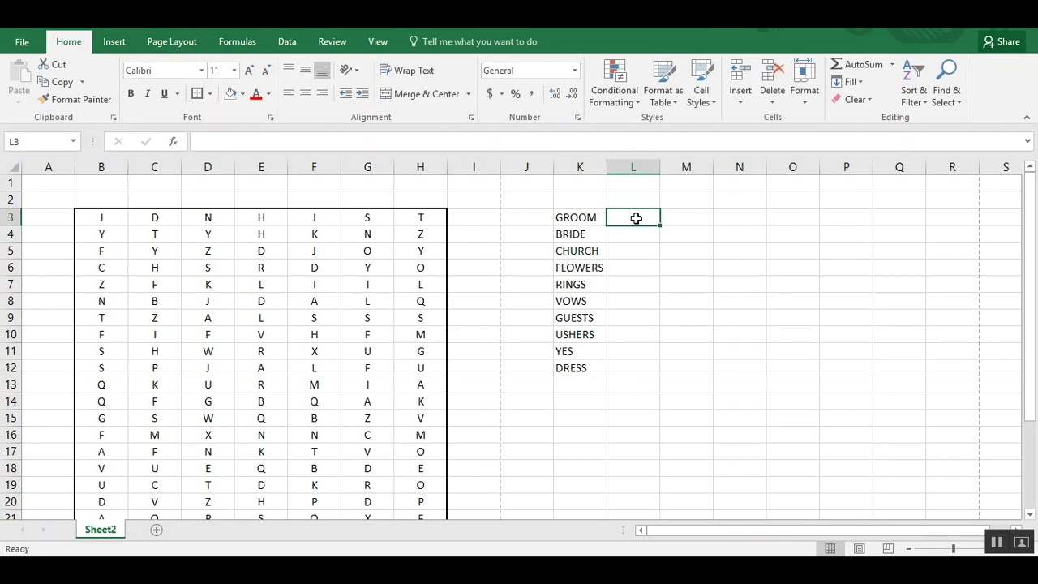
Step: Start the L3 formula as =MID($K3, referencing GROOM's cell
{"action": "type", "text": "="}
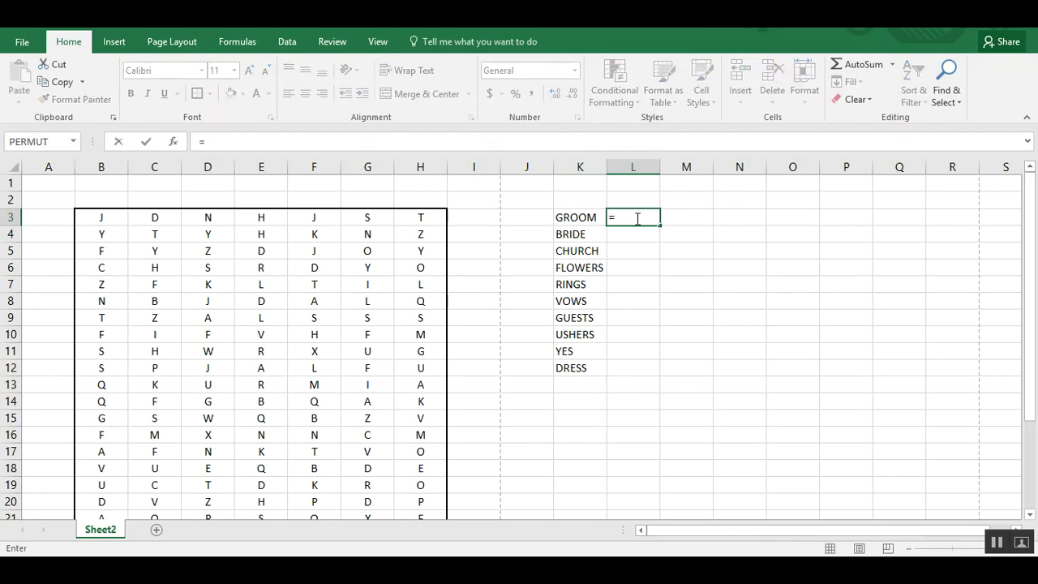
{"action": "type", "text": "MID("}
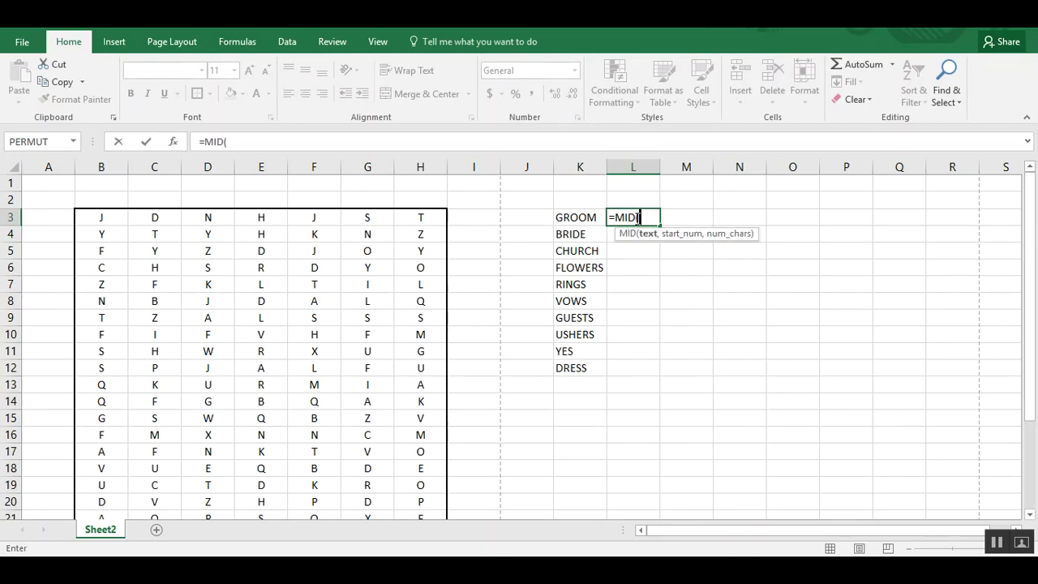
{"action": "key", "text": "Left"}
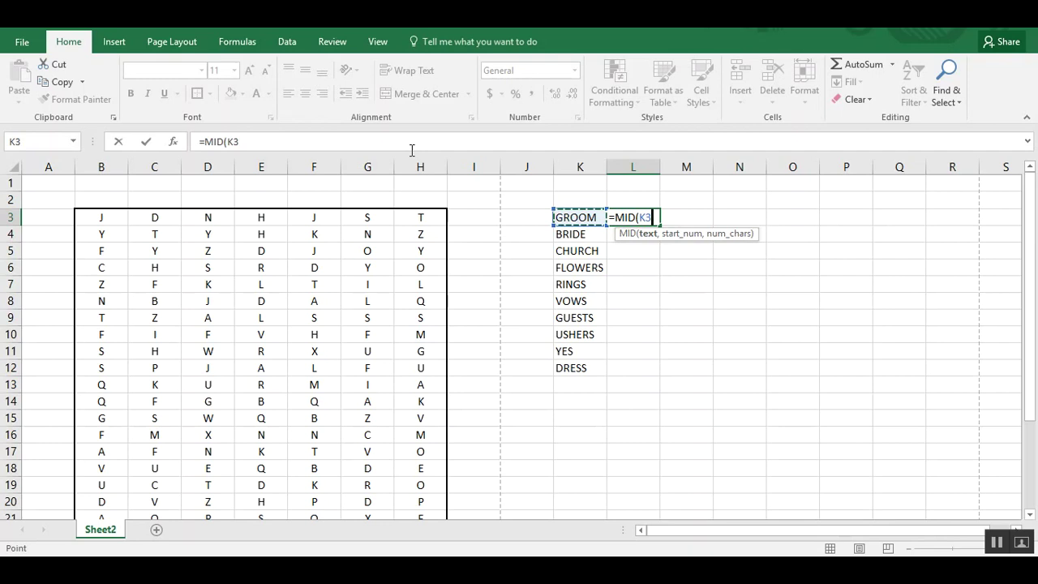
{"action": "left_click", "coordinate": [229, 142]}
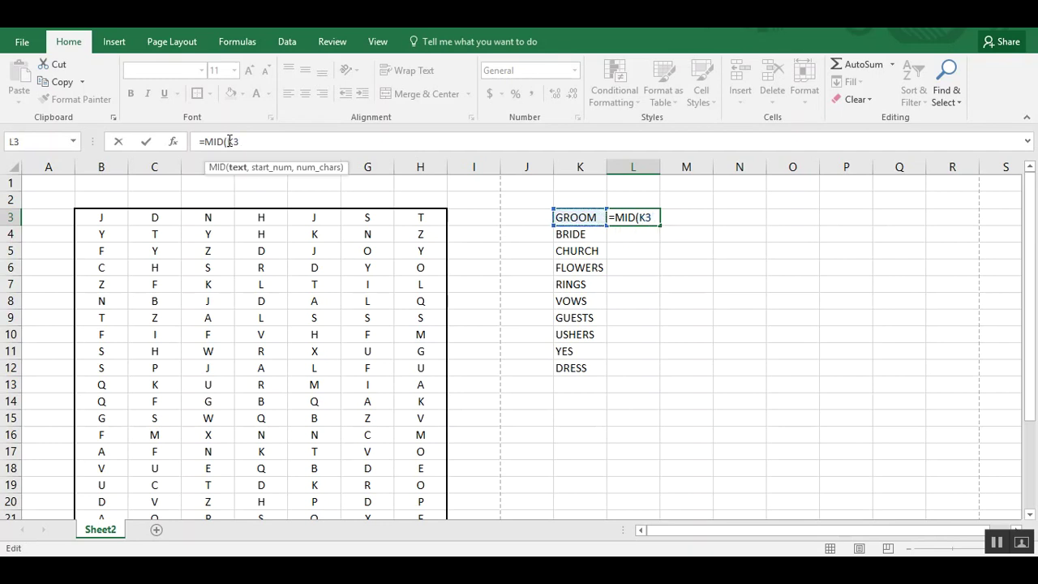
{"action": "type", "text": "$"}
{"action": "left_click", "coordinate": [252, 141]}
{"action": "type", "text": ","}
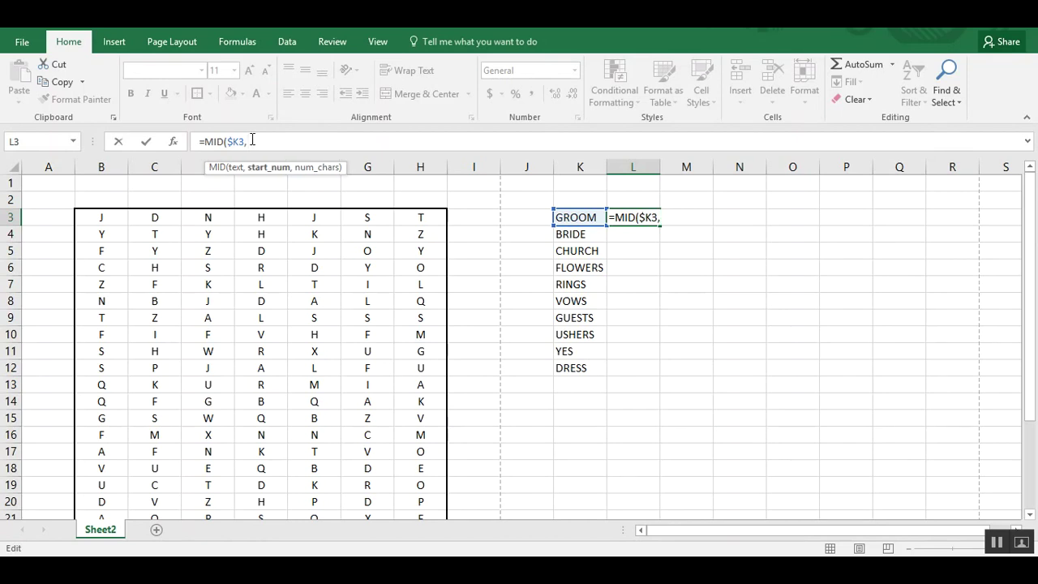
Step: Complete it as =MID($K3,COLUMNS($K3:K3),1)
{"action": "type", "text": "COLUMNS"}
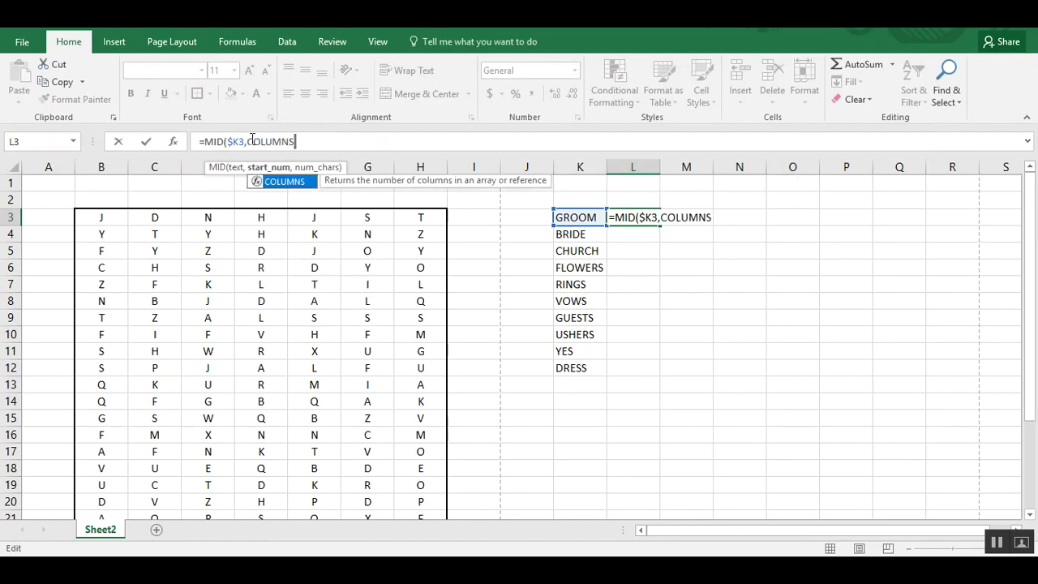
{"action": "type", "text": "("}
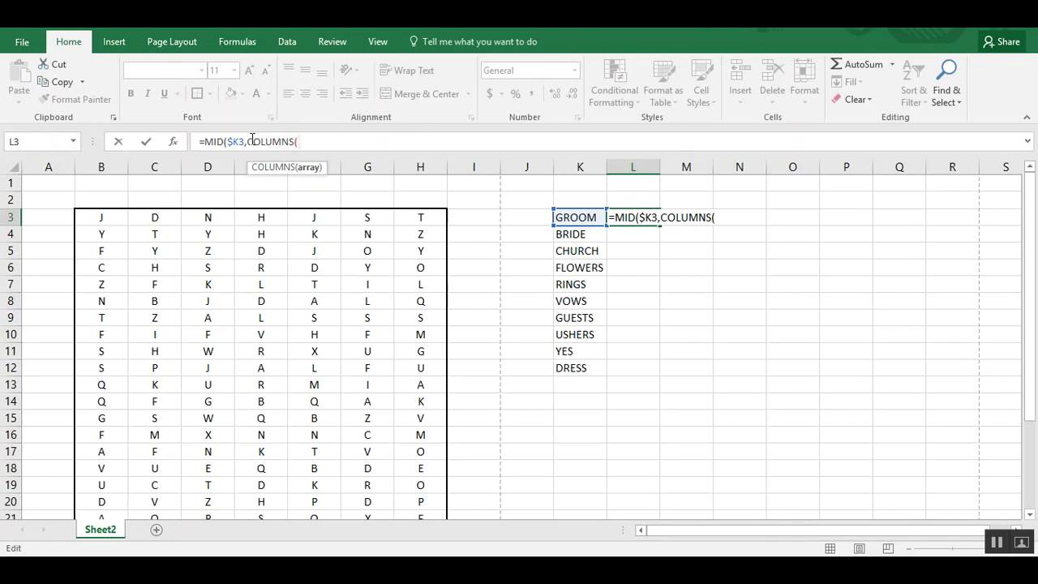
{"action": "left_click", "coordinate": [577, 218]}
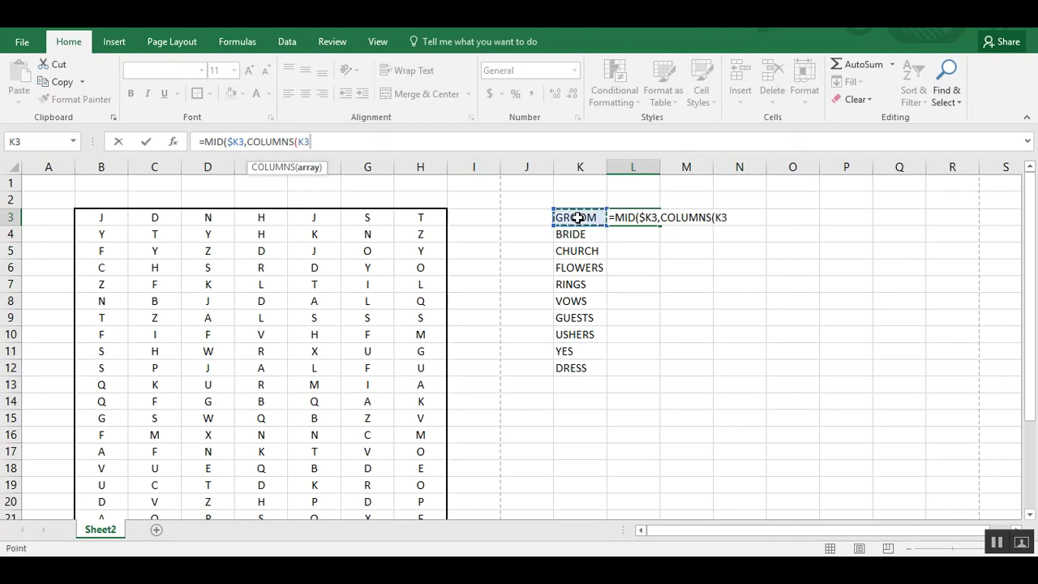
{"action": "left_click", "coordinate": [299, 142]}
{"action": "type", "text": "$"}
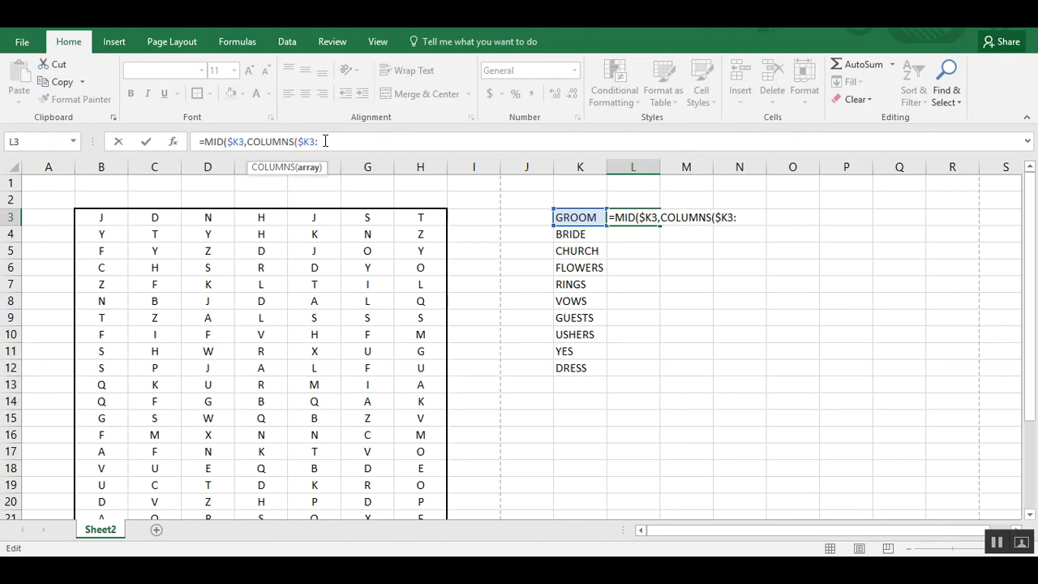
{"action": "type", "text": "K3"}
{"action": "key", "text": "Right"}
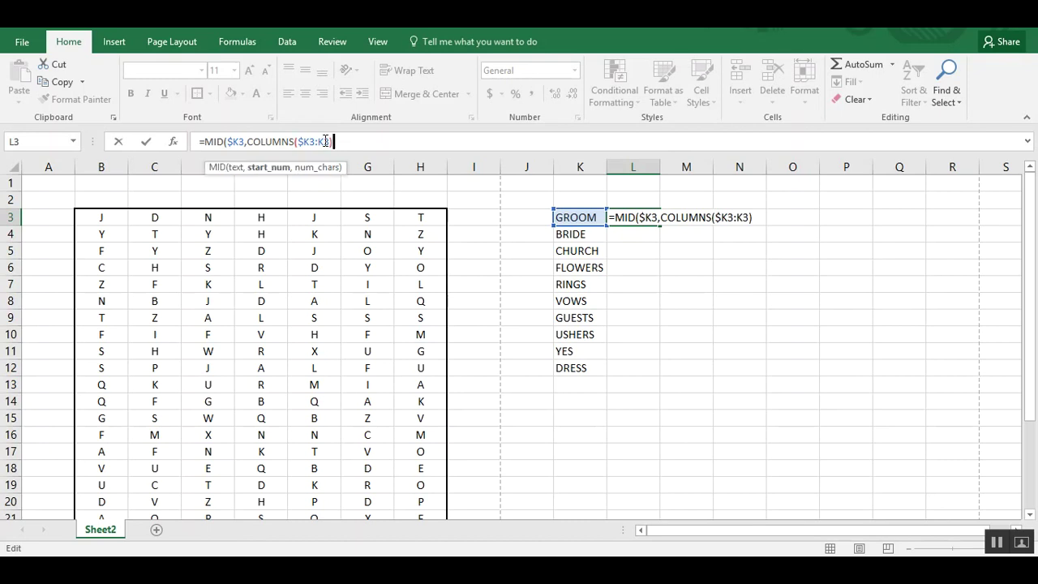
{"action": "type", "text": ","}
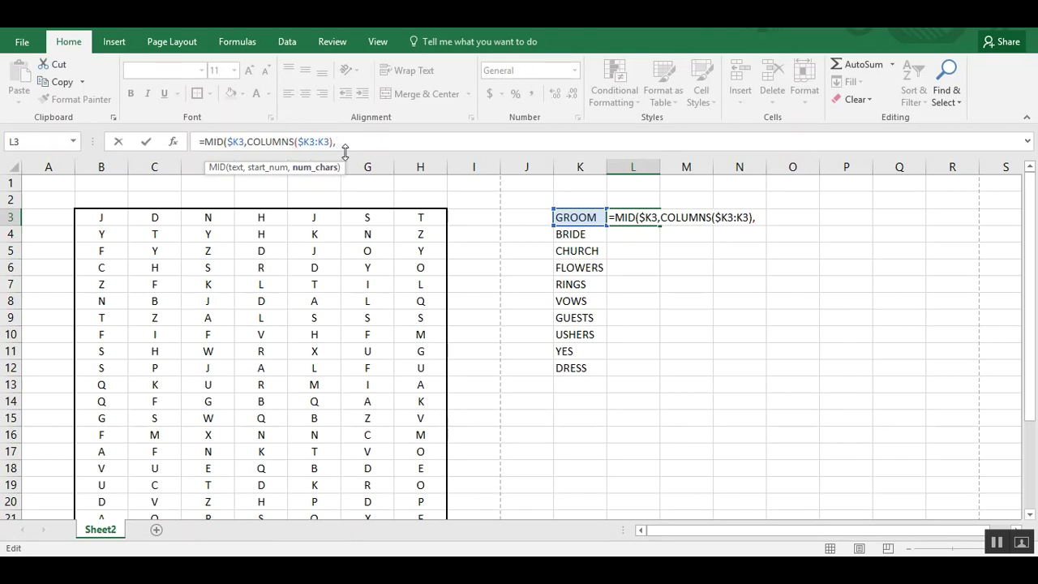
{"action": "type", "text": "1"}
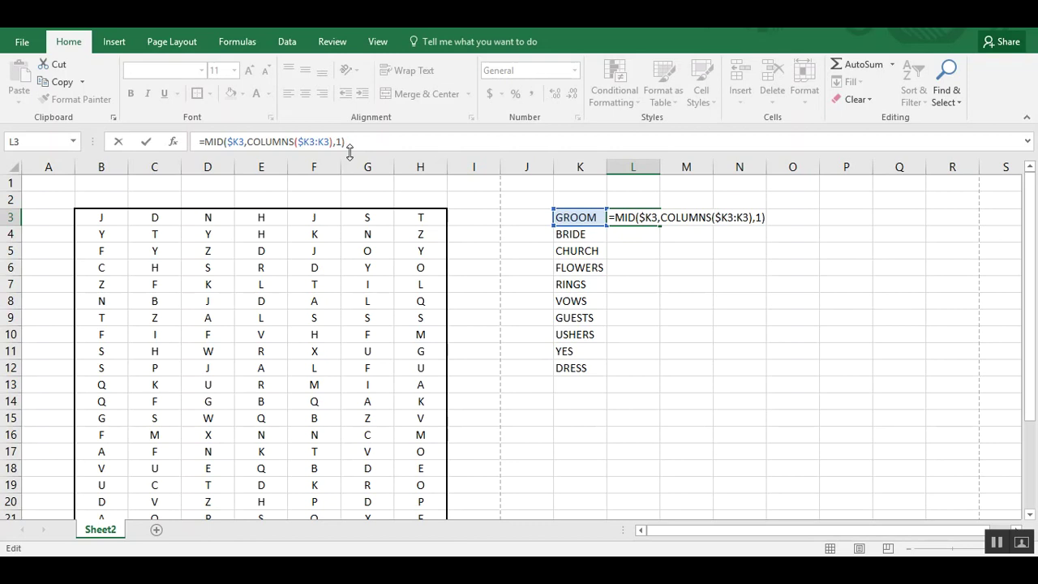
Step: Confirm the L3 formula and fill it across L3:R12 to split each word into letters
{"action": "key", "text": "Return"}
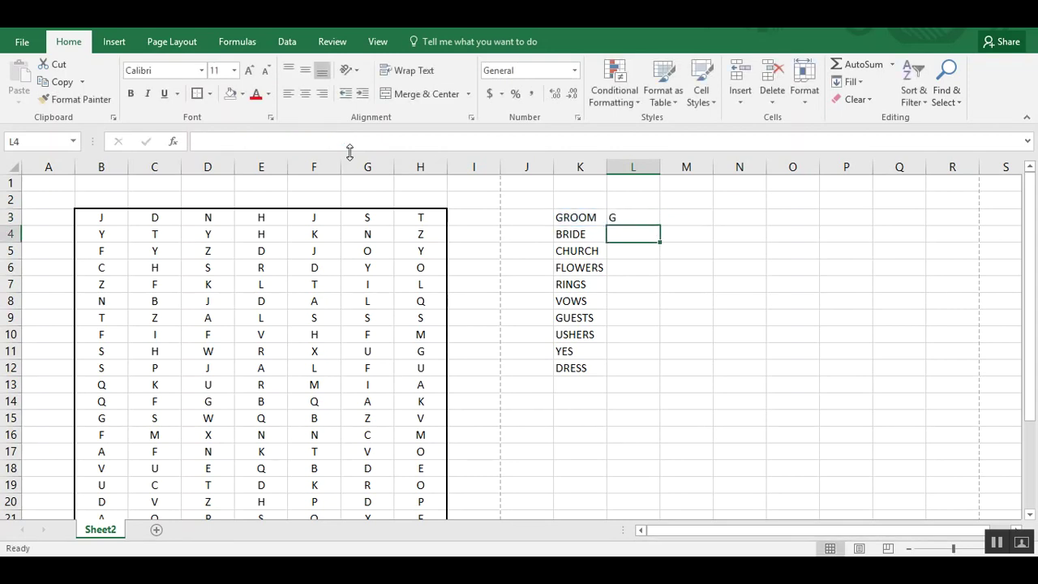
{"action": "key", "text": "Up"}
{"action": "key", "text": "ctrl+c"}
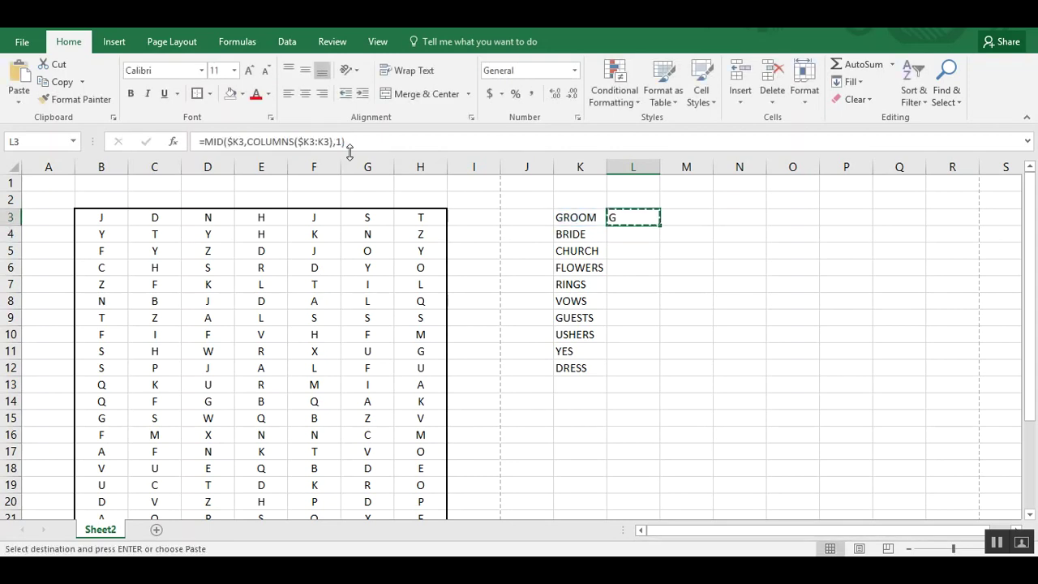
{"action": "key", "text": "shift+Right"}
{"action": "key", "text": "shift+Right"}
{"action": "key", "text": "shift+Right"}
{"action": "key", "text": "shift+Right"}
{"action": "key", "text": "shift+Right"}
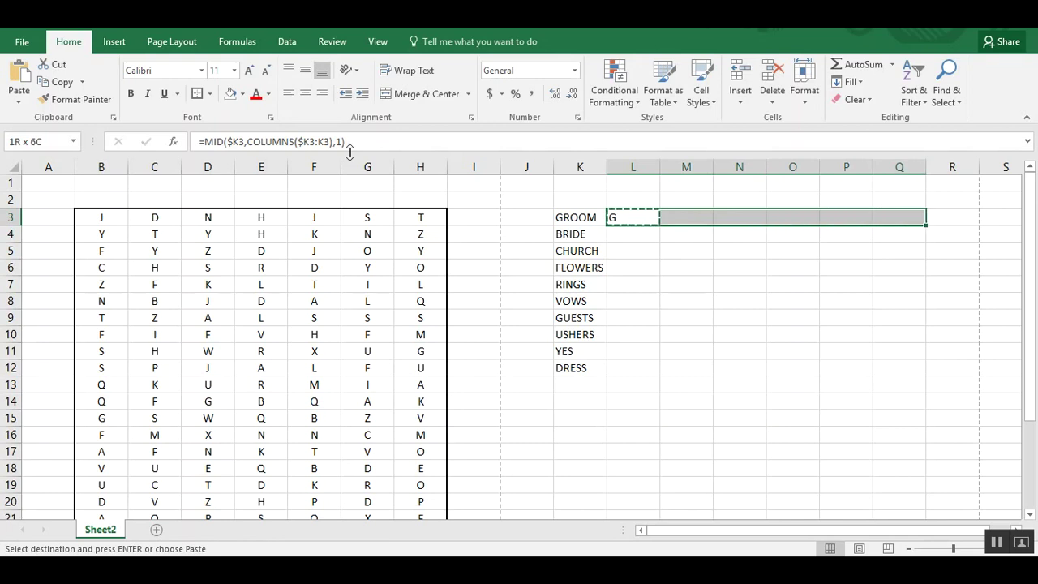
{"action": "key", "text": "shift+Down"}
{"action": "key", "text": "shift+Down"}
{"action": "key", "text": "shift+Down"}
{"action": "key", "text": "shift+Down"}
{"action": "key", "text": "shift+Down"}
{"action": "key", "text": "shift+Down"}
{"action": "key", "text": "shift+Down"}
{"action": "key", "text": "shift+Down"}
{"action": "key", "text": "shift+Down"}
{"action": "key", "text": "shift+Right"}
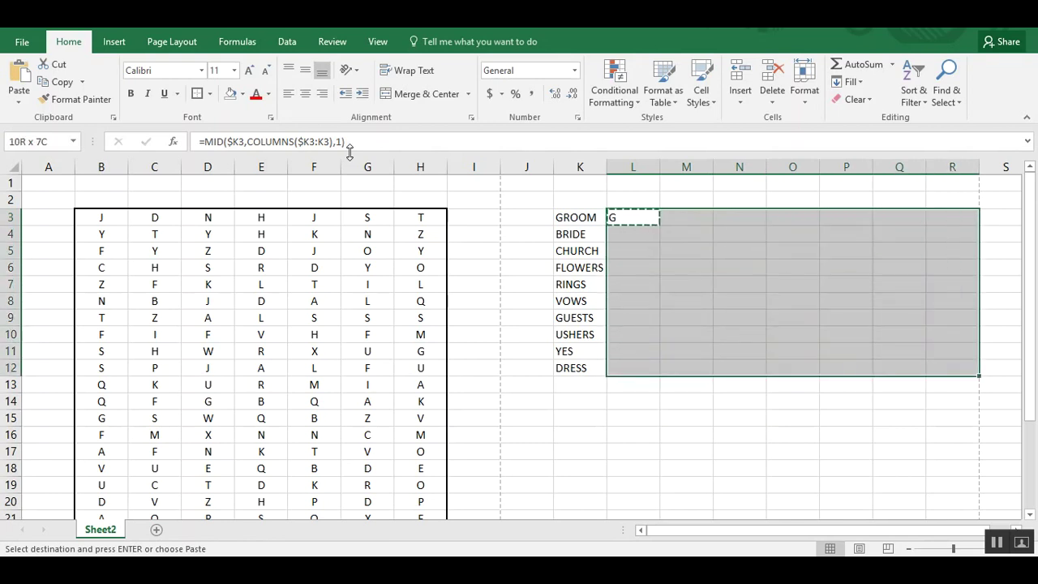
{"action": "key", "text": "Return"}
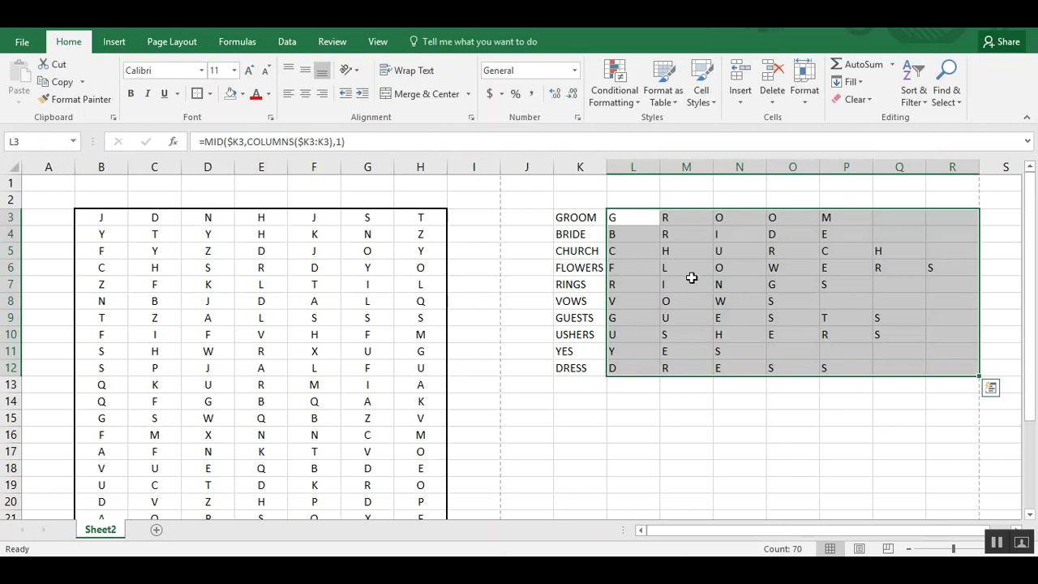
{"action": "key", "text": "Escape"}
Step: Convert L3:R12 to plain letter values, centred horizontally and vertically
{"action": "right_click", "coordinate": [745, 288]}
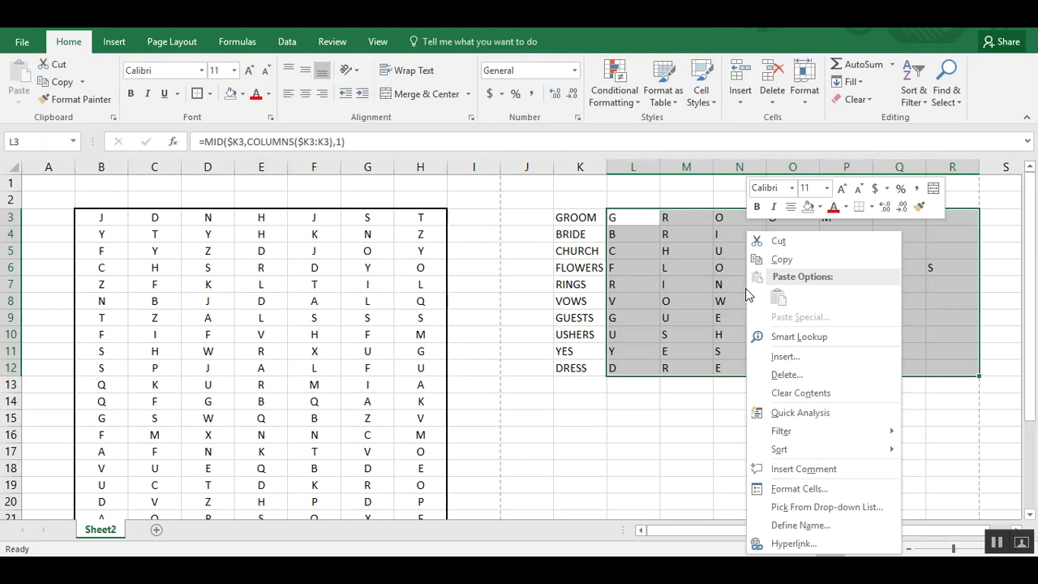
{"action": "left_click", "coordinate": [783, 259]}
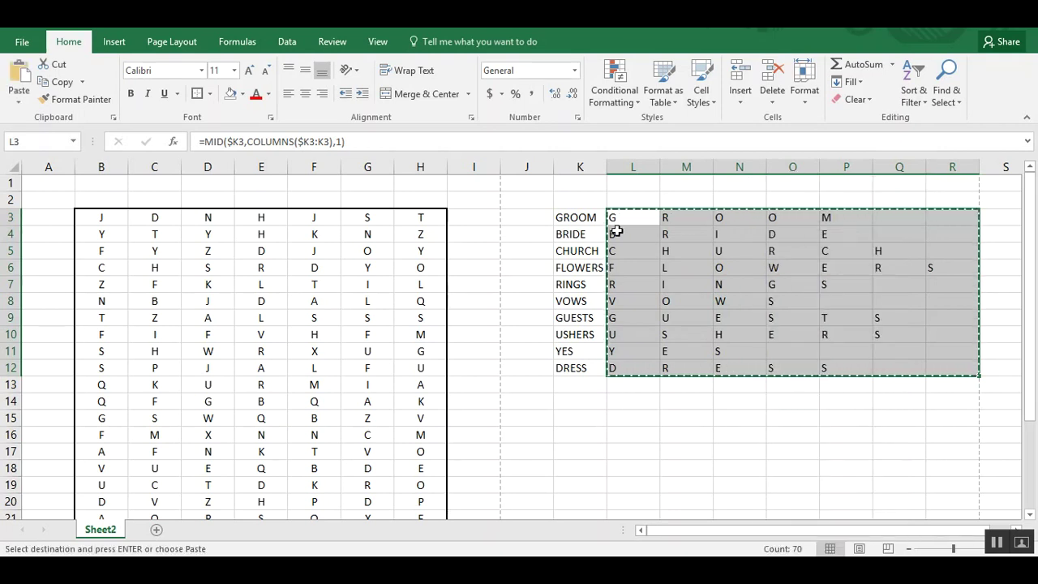
{"action": "right_click", "coordinate": [664, 254]}
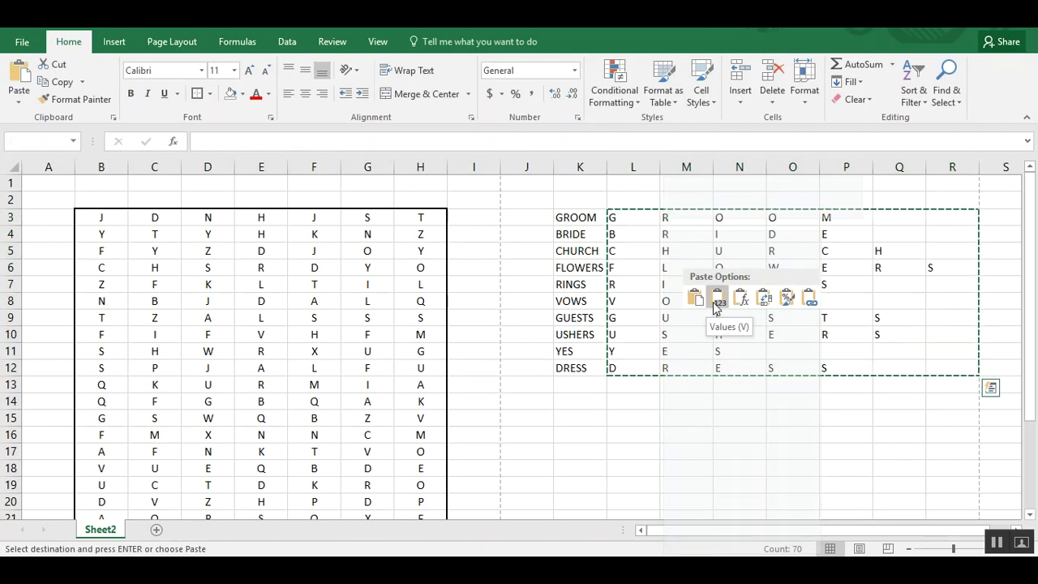
{"action": "left_click", "coordinate": [714, 303]}
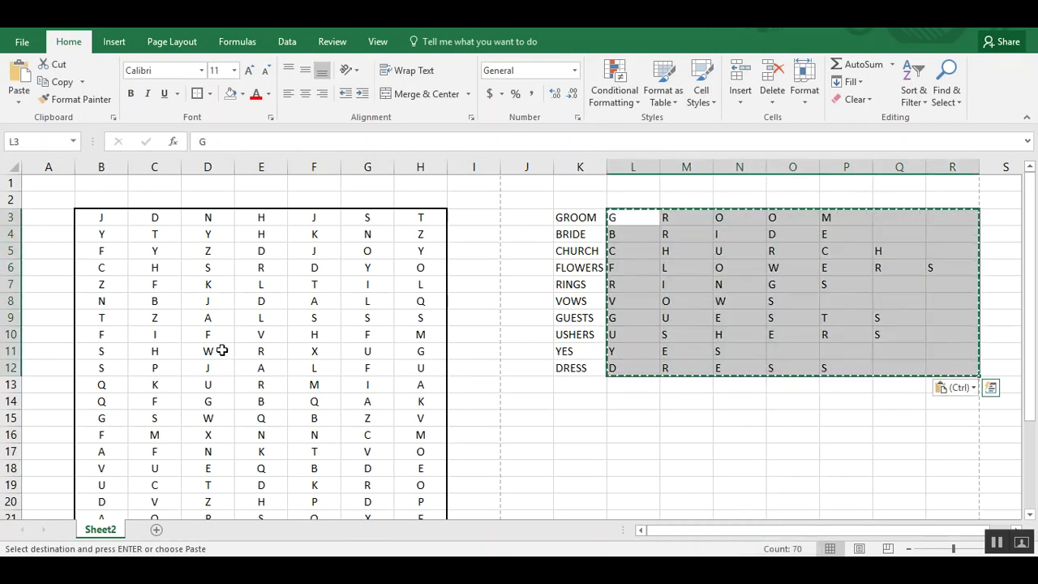
{"action": "left_click", "coordinate": [305, 93]}
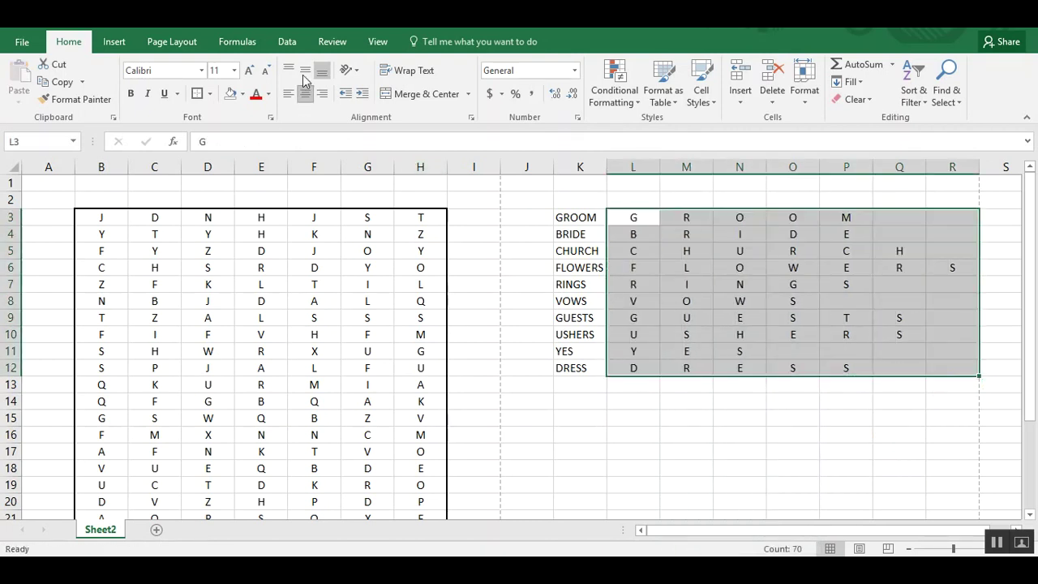
{"action": "left_click", "coordinate": [305, 71]}
{"action": "left_click", "coordinate": [261, 352]}
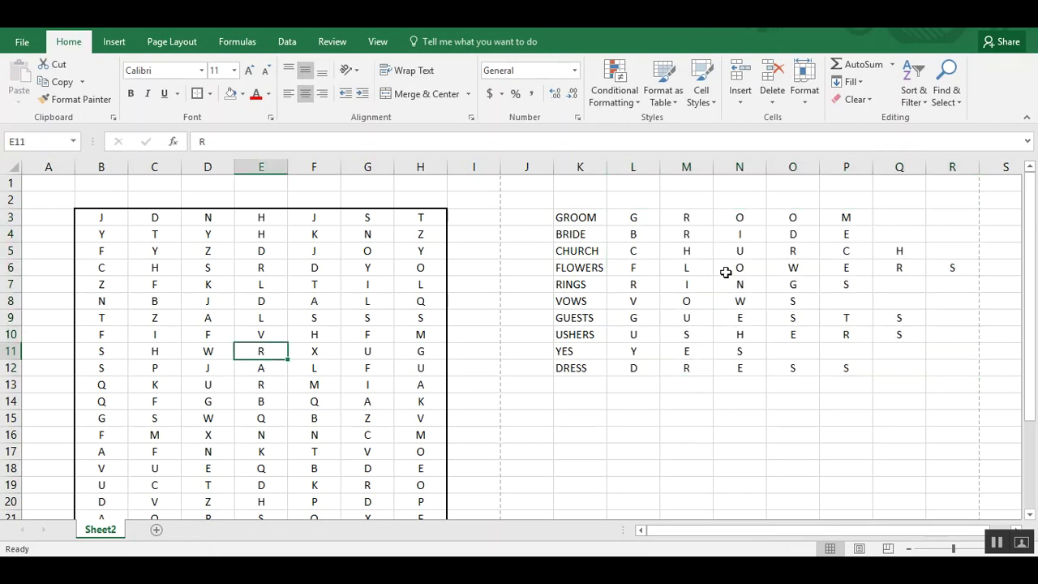
Step: Copy GROOM's letters from L3:P3 into C5:G5 and fill them yellow
{"action": "left_click_drag", "start_coordinate": [635, 218], "coordinate": [832, 217]}
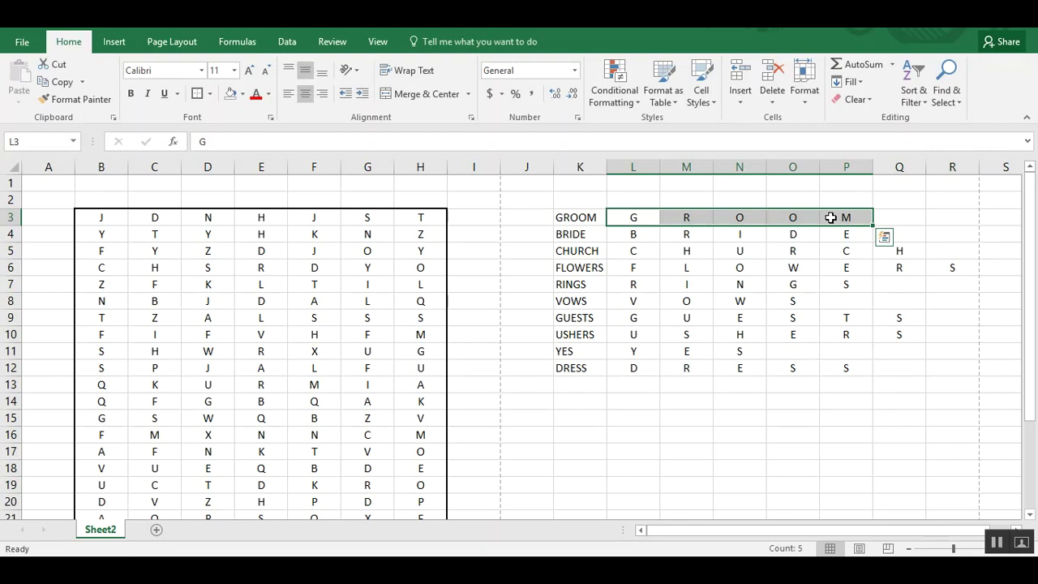
{"action": "key", "text": "ctrl+c"}
{"action": "left_click", "coordinate": [160, 251]}
{"action": "key", "text": "Return"}
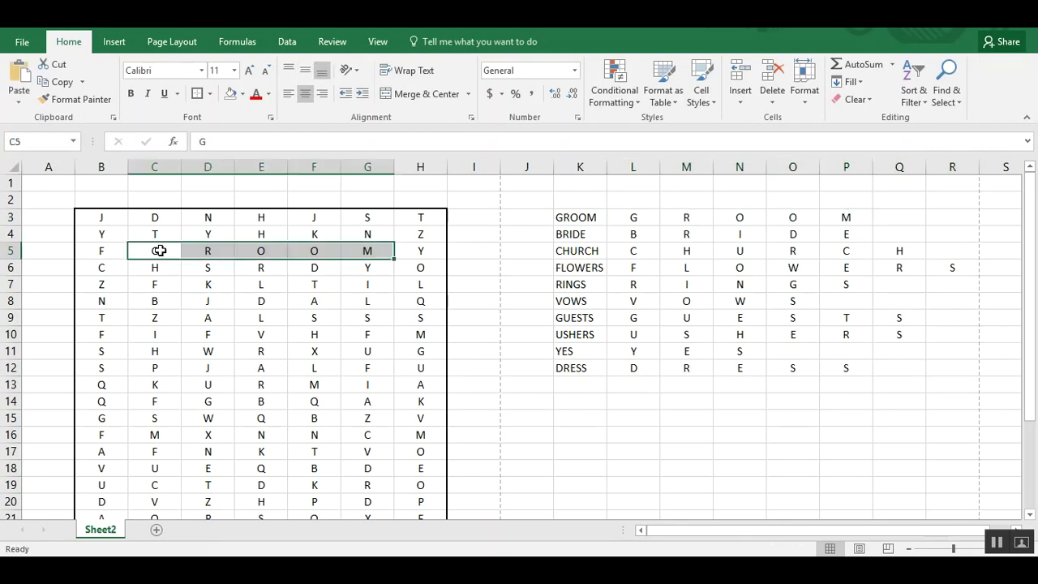
{"action": "left_click", "coordinate": [242, 93]}
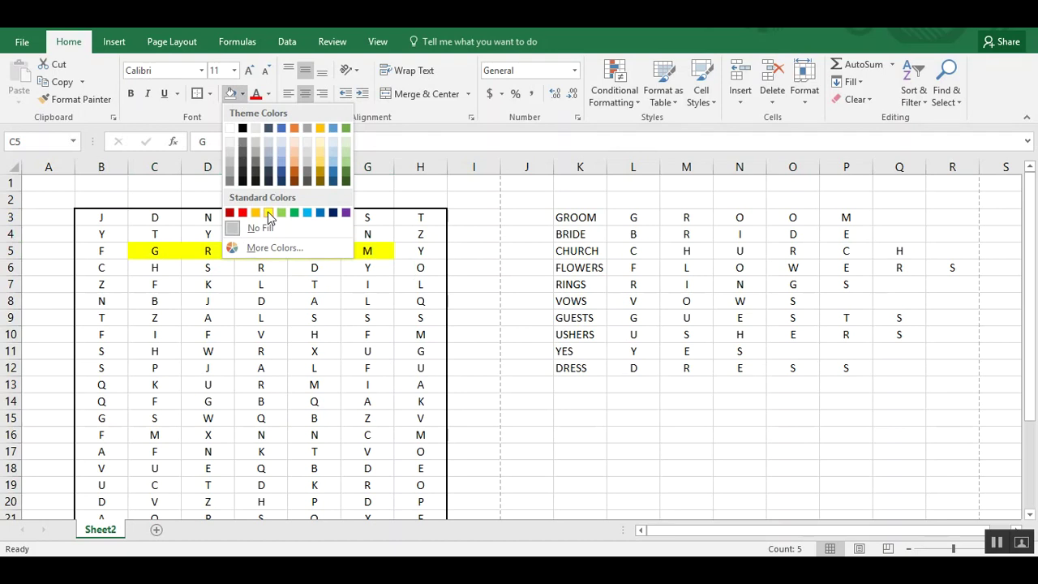
{"action": "left_click", "coordinate": [269, 213]}
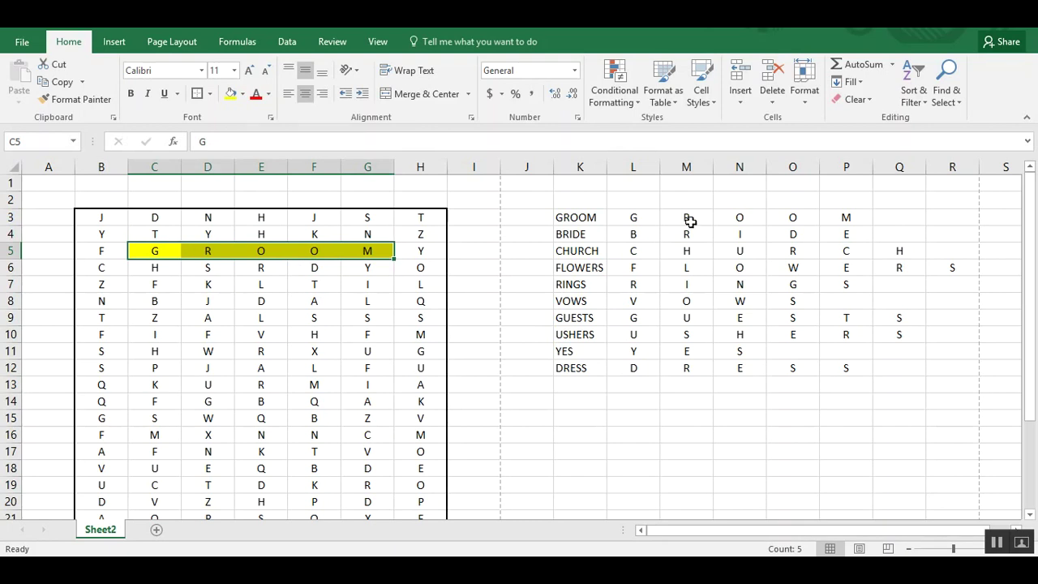
Step: Paste BRIDE from L4:P4 as transposed values into B7:B11 and fill it yellow
{"action": "left_click_drag", "start_coordinate": [630, 234], "coordinate": [838, 231]}
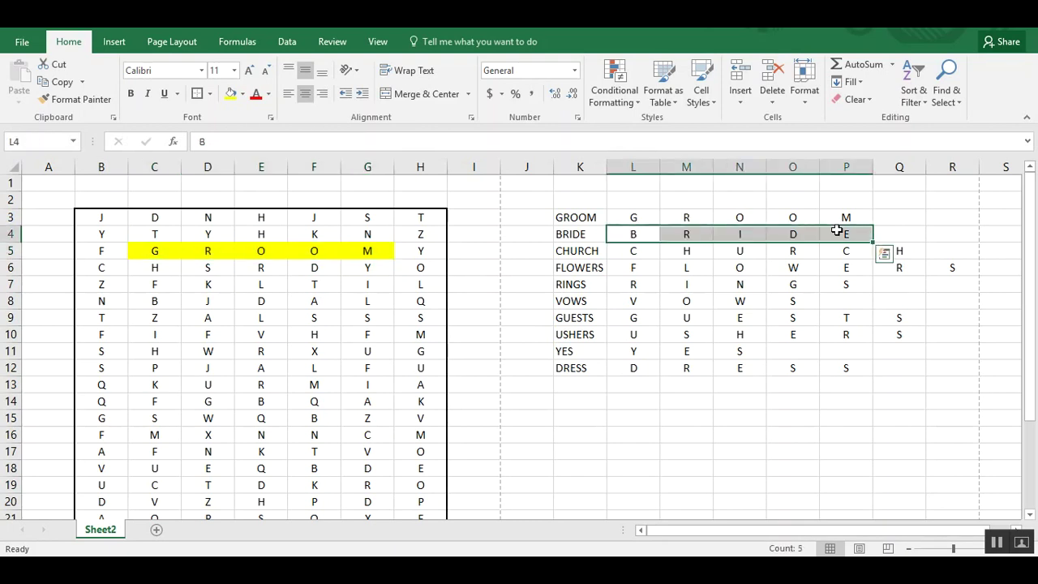
{"action": "key", "text": "ctrl+c"}
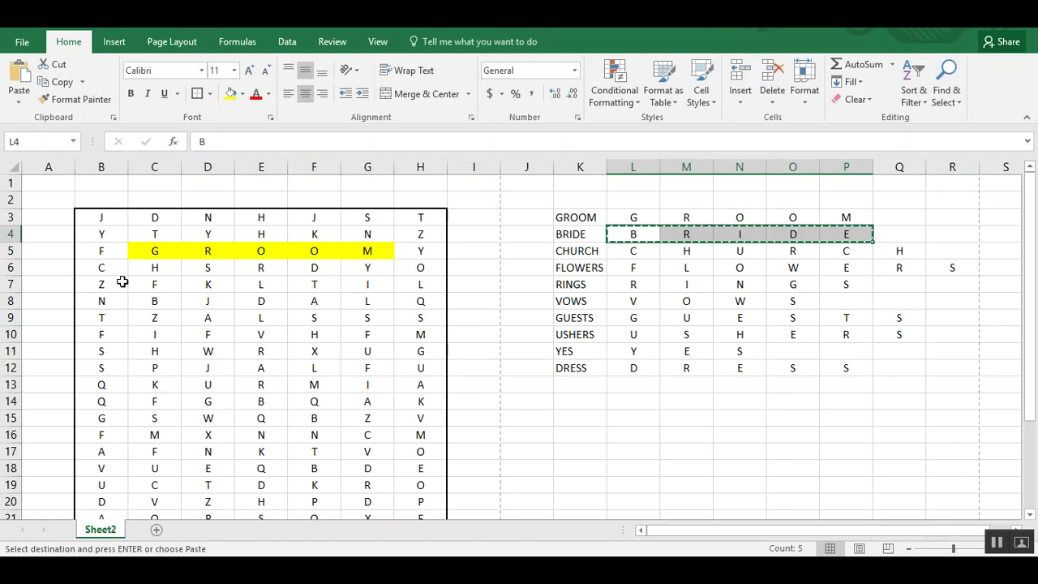
{"action": "left_click", "coordinate": [114, 282]}
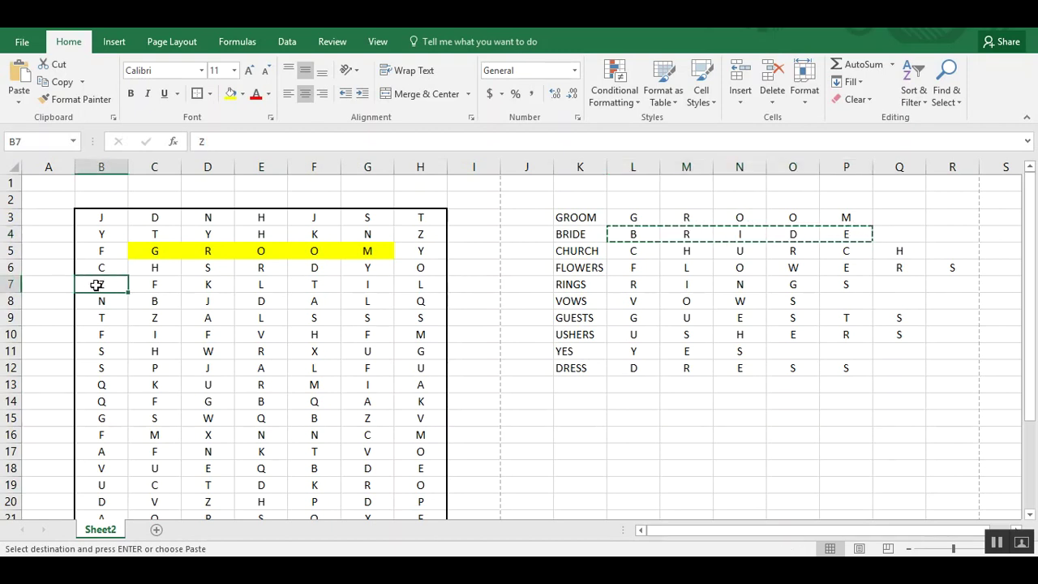
{"action": "right_click", "coordinate": [96, 286]}
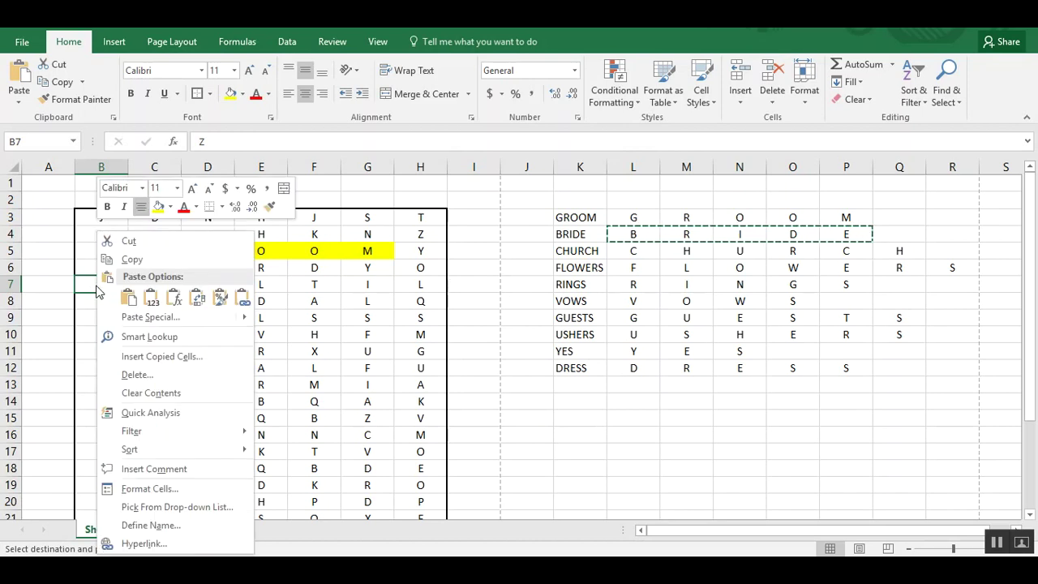
{"action": "left_click", "coordinate": [123, 316]}
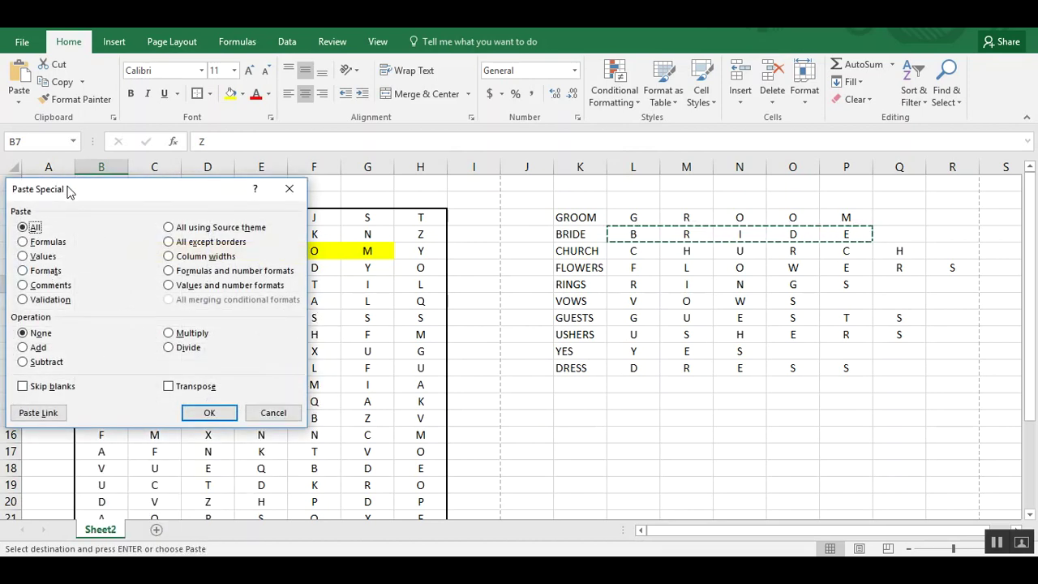
{"action": "left_click_drag", "start_coordinate": [67, 191], "coordinate": [334, 193]}
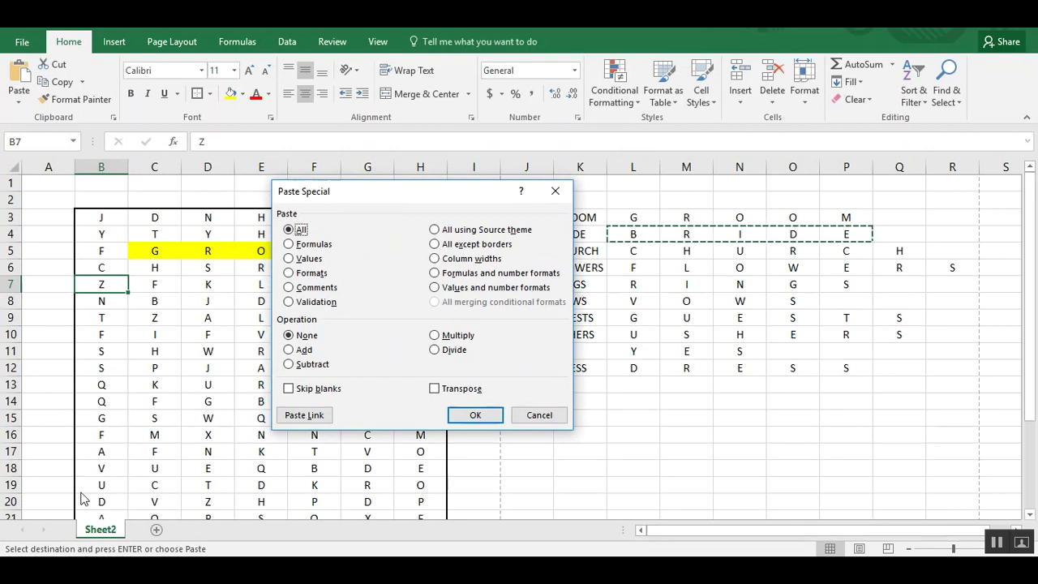
{"action": "left_click", "coordinate": [297, 261]}
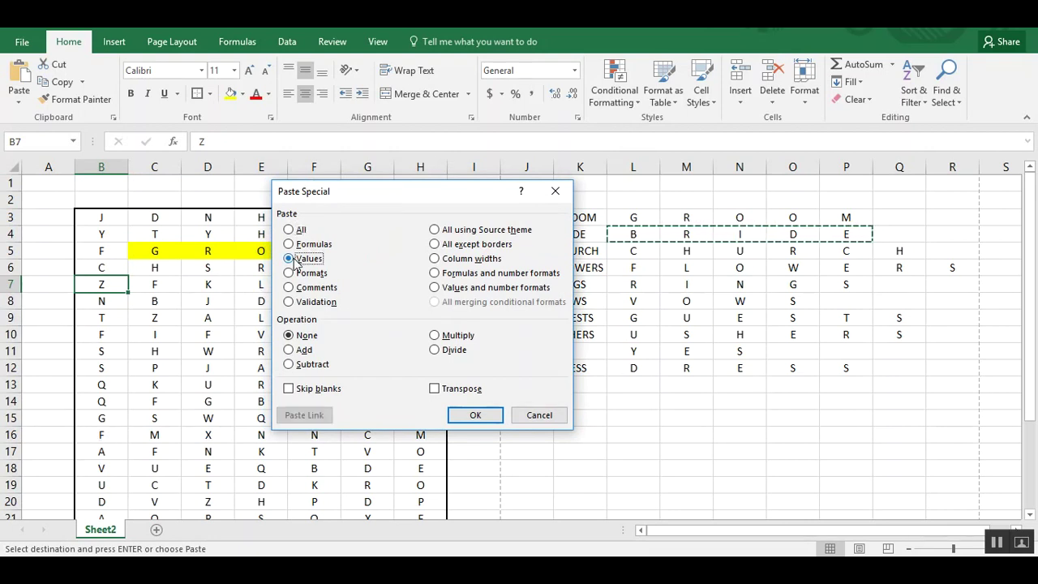
{"action": "left_click", "coordinate": [436, 390]}
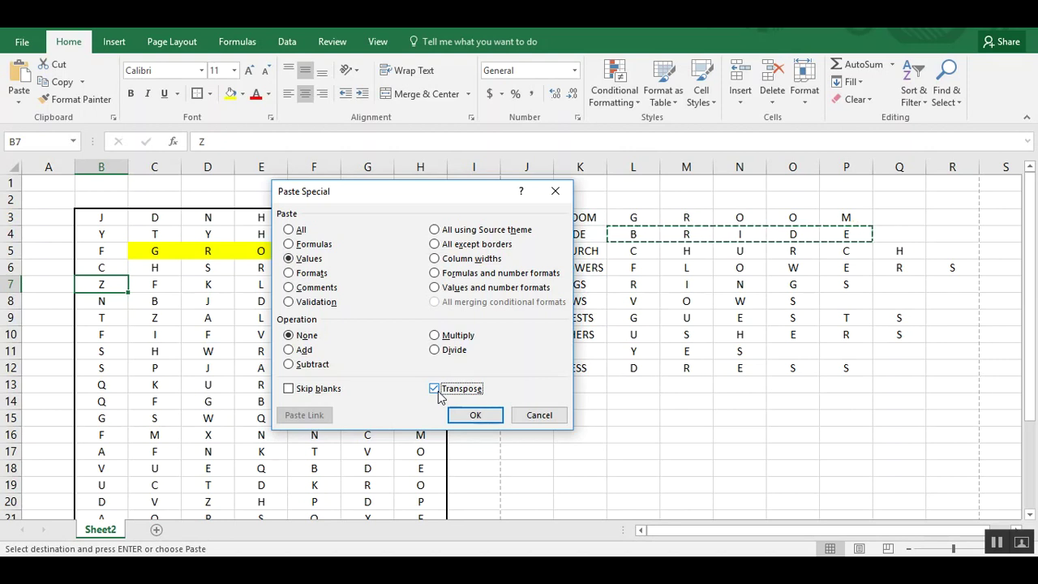
{"action": "left_click", "coordinate": [470, 417]}
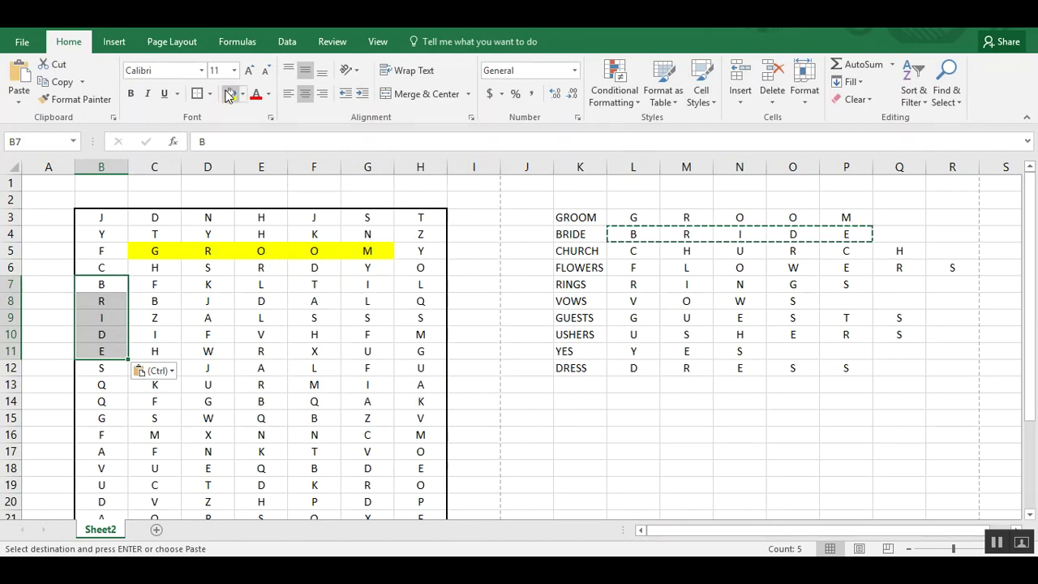
{"action": "left_click", "coordinate": [230, 94]}
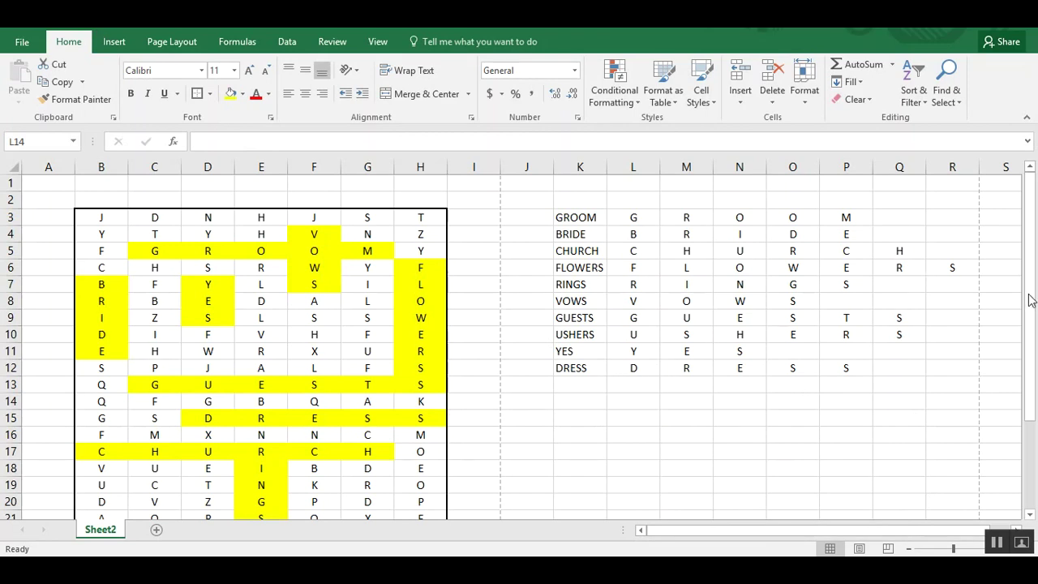
Step: Delete the helper word list in K3:R14
{"action": "mouse_move", "coordinate": [1030, 310]}
{"action": "left_mouse_down"}
{"action": "mouse_move", "coordinate": [1034, 469]}
{"action": "mouse_move", "coordinate": [1033, 380]}
{"action": "left_mouse_up"}
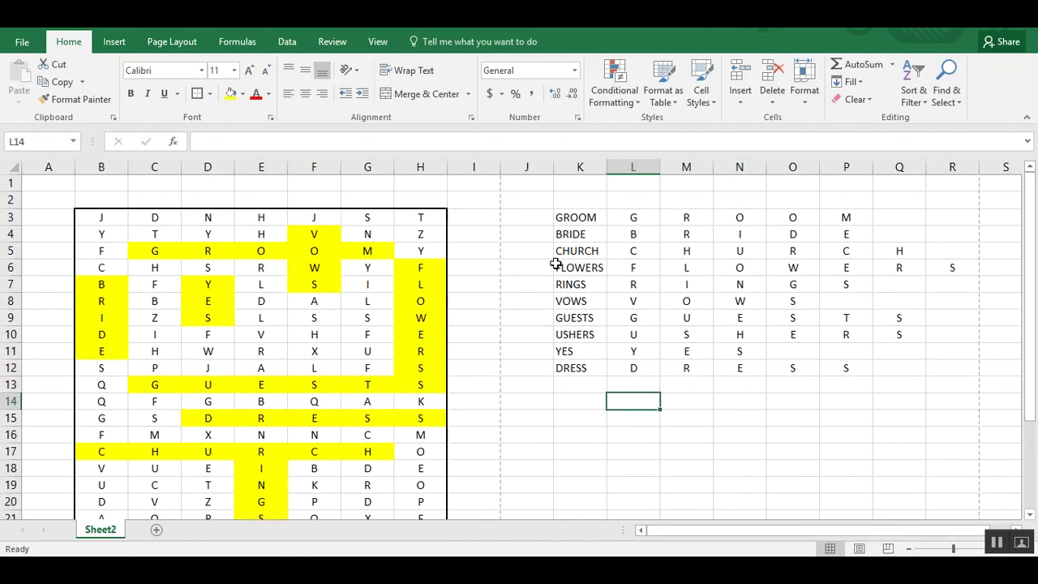
{"action": "left_click_drag", "start_coordinate": [589, 216], "coordinate": [938, 402]}
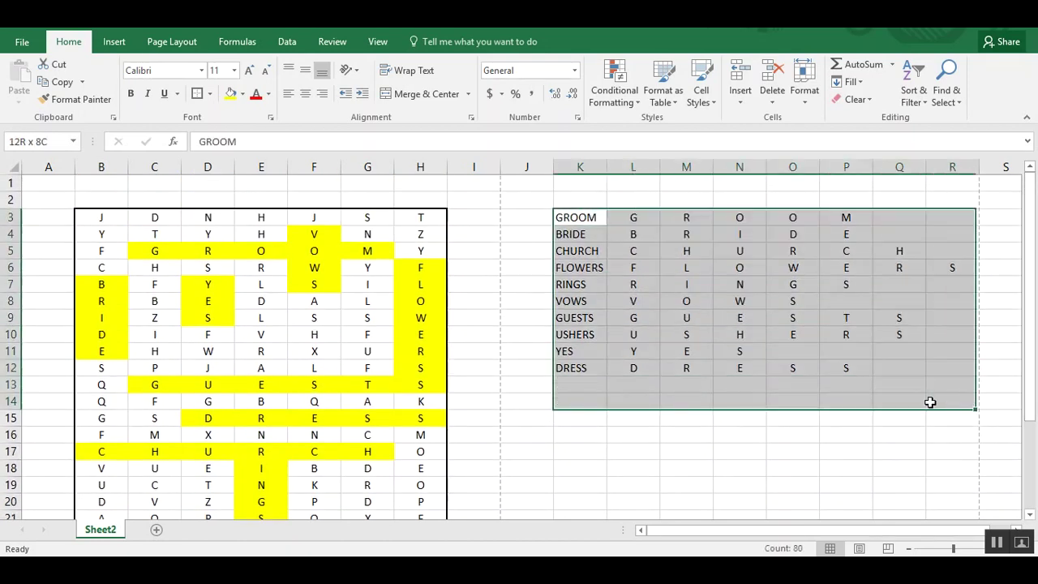
{"action": "key", "text": "Delete"}
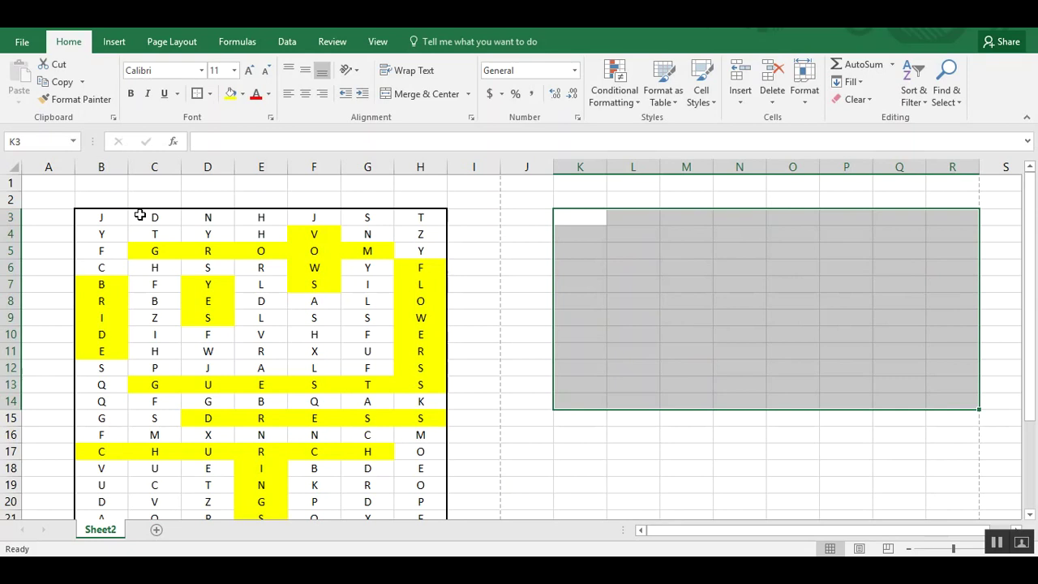
Step: Set the B3:H22 grid to No Fill, removing all yellow highlights
{"action": "left_click", "coordinate": [118, 216]}
{"action": "left_click_drag", "start_coordinate": [304, 279], "coordinate": [395, 482]}
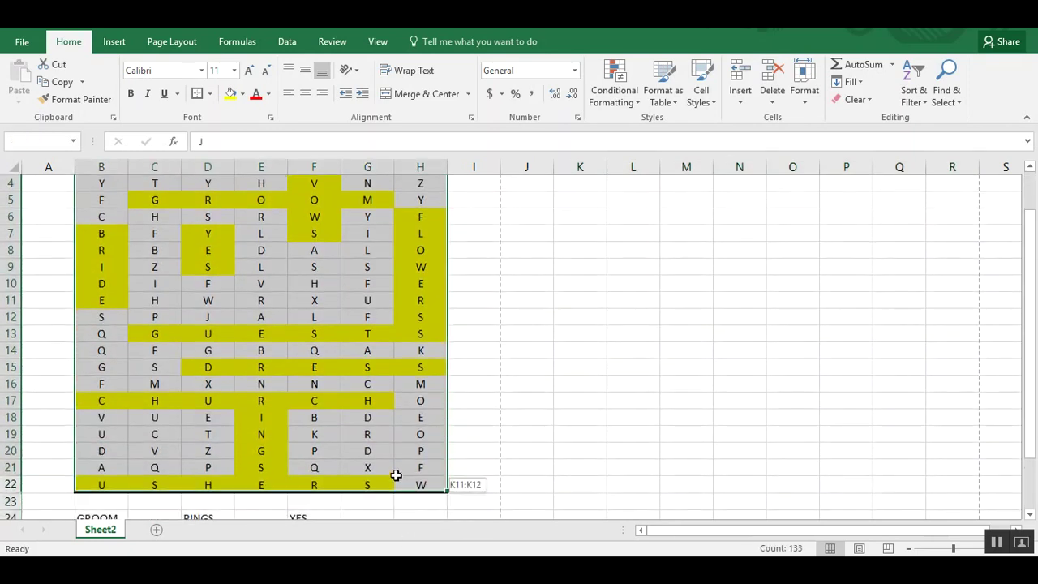
{"action": "right_click", "coordinate": [395, 485]}
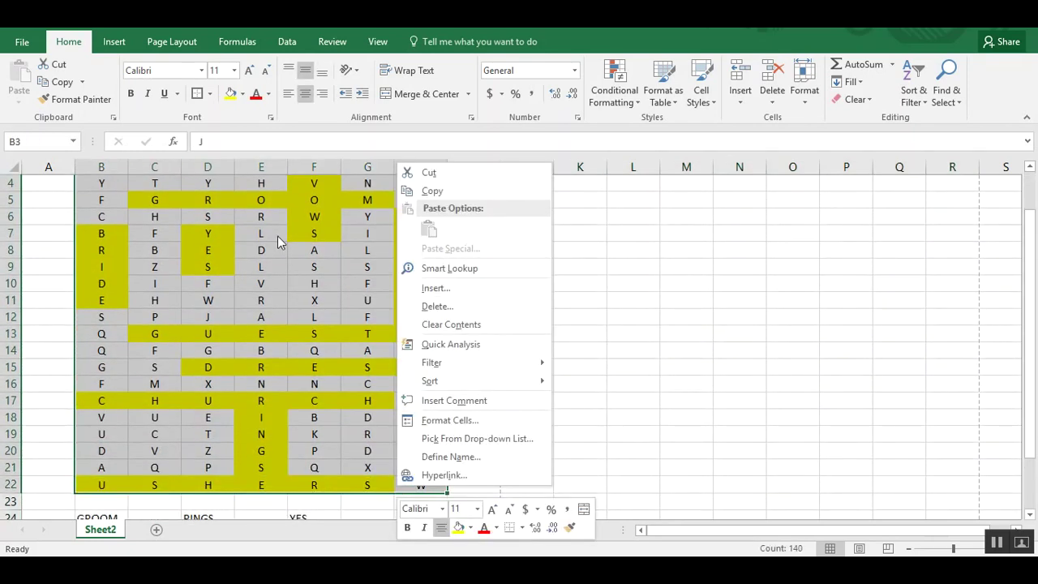
{"action": "left_click", "coordinate": [241, 93]}
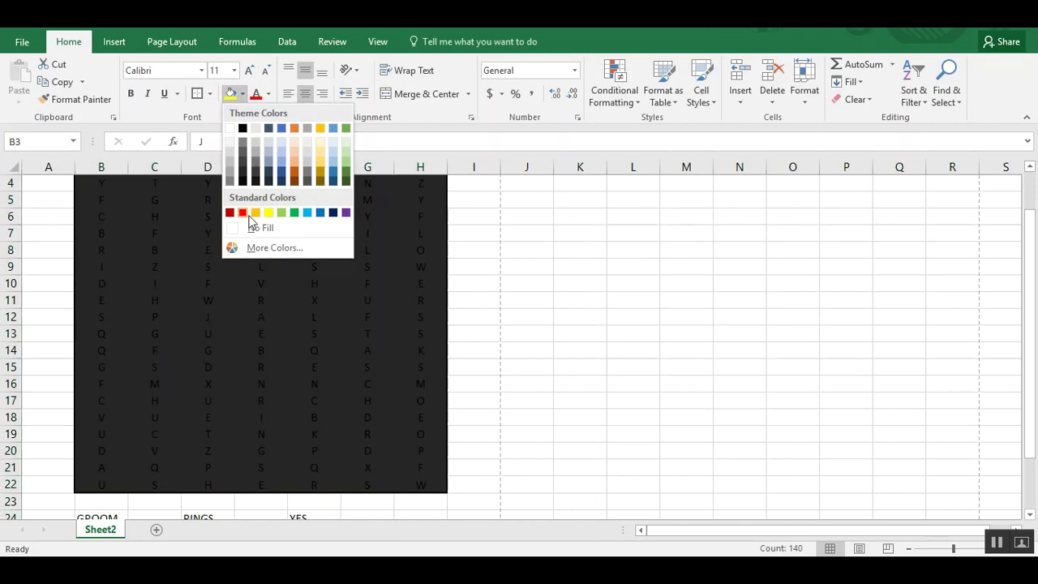
{"action": "left_click", "coordinate": [254, 229]}
{"action": "scroll", "coordinate": [254, 228], "scroll_direction": "up", "scroll_amount": 1}
{"action": "left_click", "coordinate": [667, 365]}
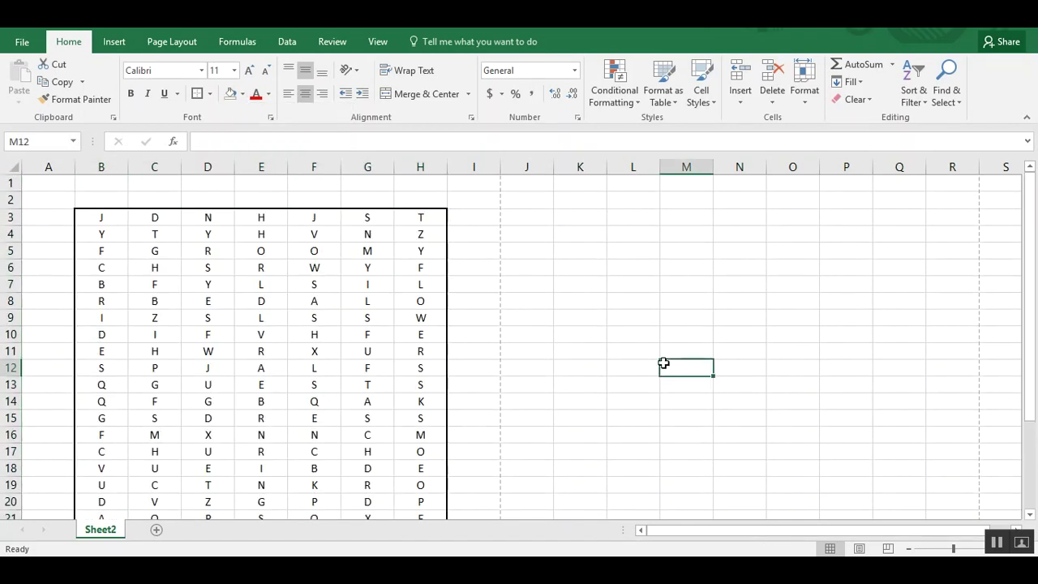
{"action": "key", "text": "alt+p"}
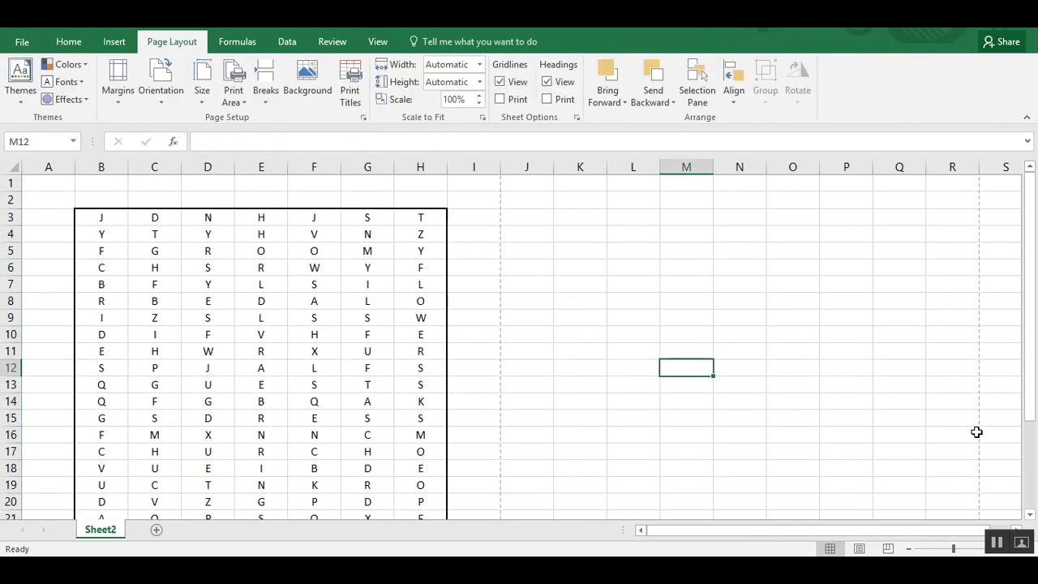